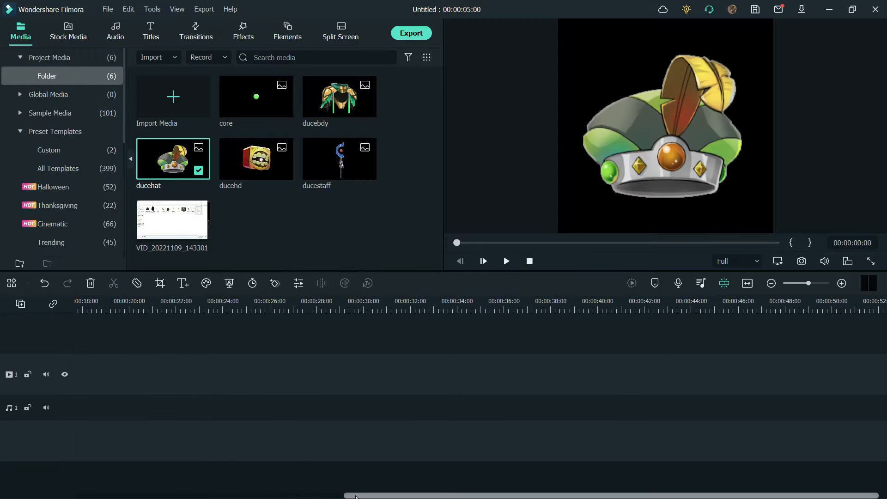
- Scale the ducehat image to 39.14% and move it partly past the frame's lower left edge, at X -539.3, Y -291.8
left_click_drag(96, 298, 252, 296)
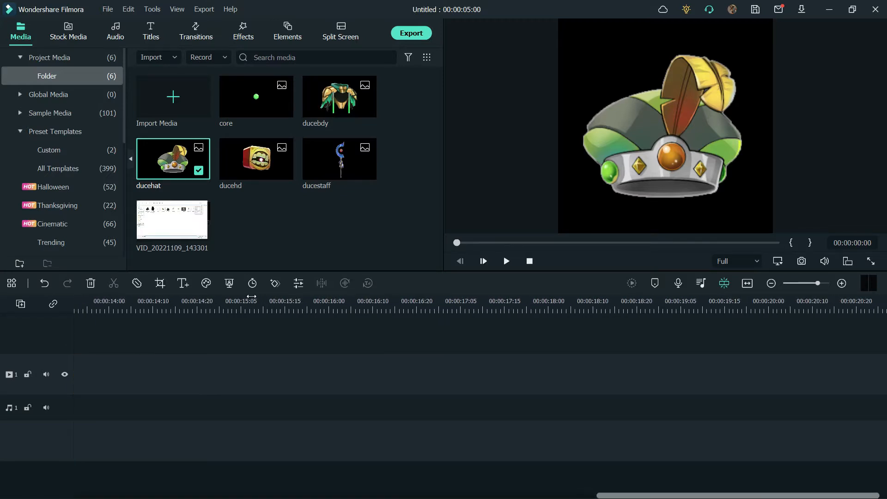
left_click(748, 284)
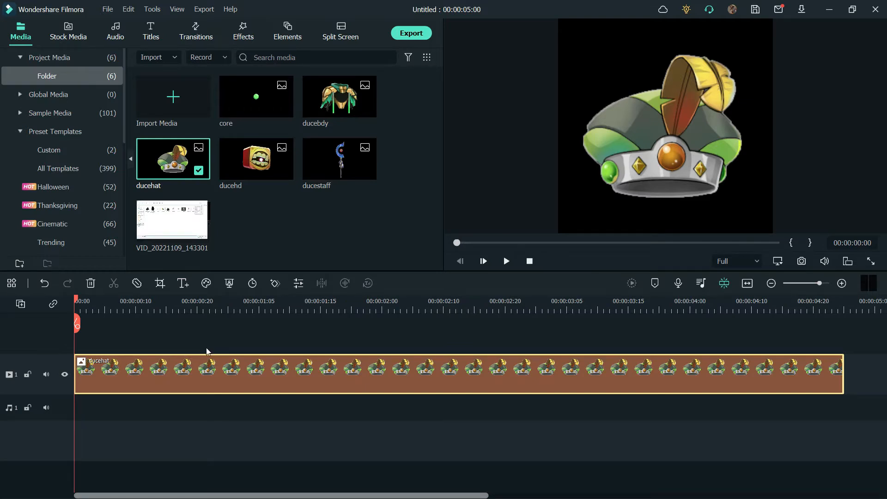
double_click(678, 150)
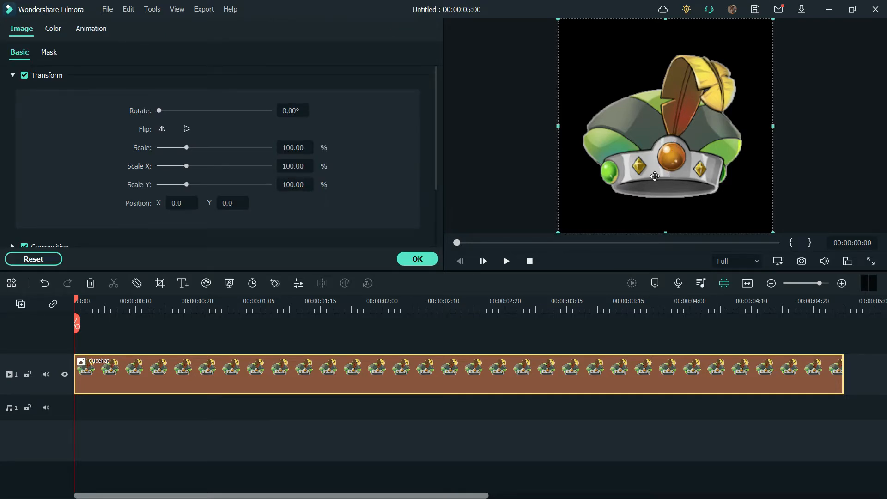
left_click_drag(770, 23, 620, 150)
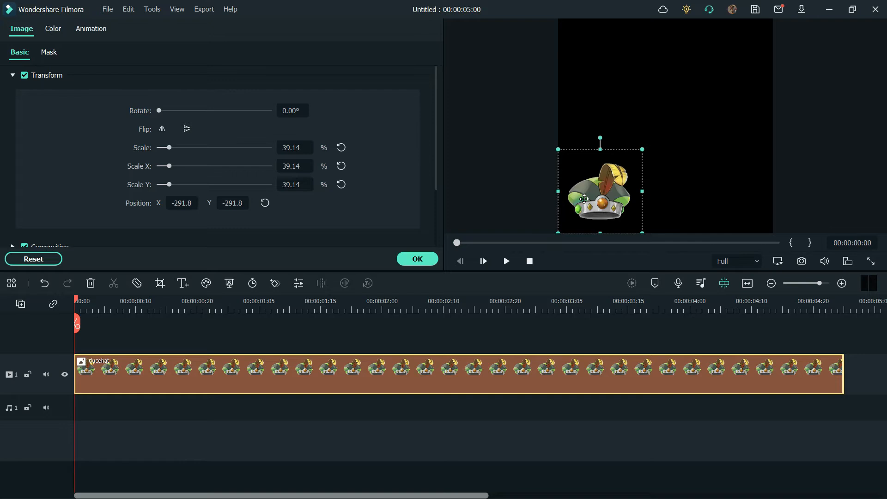
left_click_drag(584, 198, 528, 195)
- Add a keyframe to the ducehat clip at 00:00:00:02 and set its opacity to 0%
mouse_move(77, 301)
left_mouse_down()
mouse_move(129, 301)
mouse_move(86, 300)
left_mouse_up()
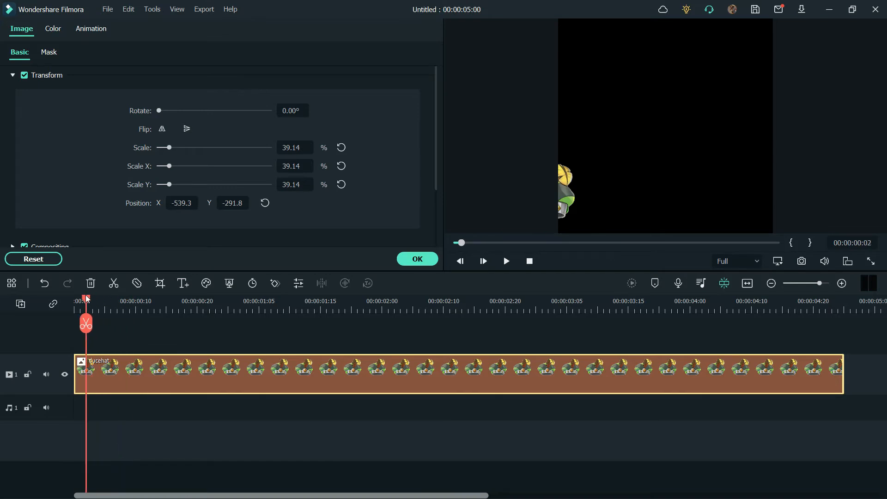
left_click(275, 283)
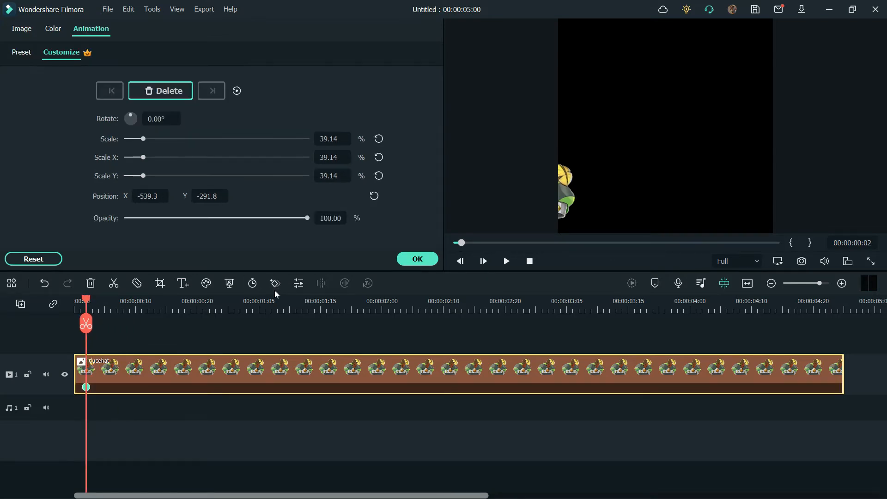
left_click(336, 219)
type("0")
key("Return")
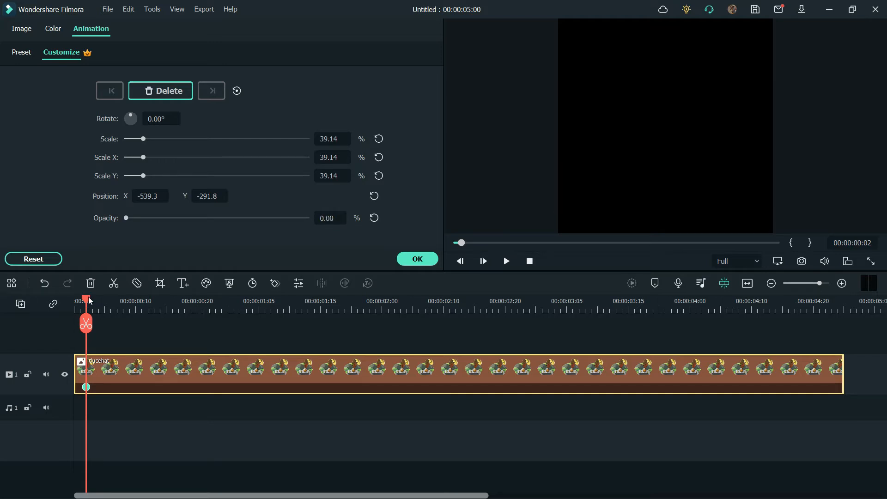
- Add a keyframe at 00:00:00:08 with opacity reset to 100% and the hat moved to the frame's upper right, X 291.8, Y 131.0
left_click_drag(89, 299, 123, 299)
left_click(276, 282)
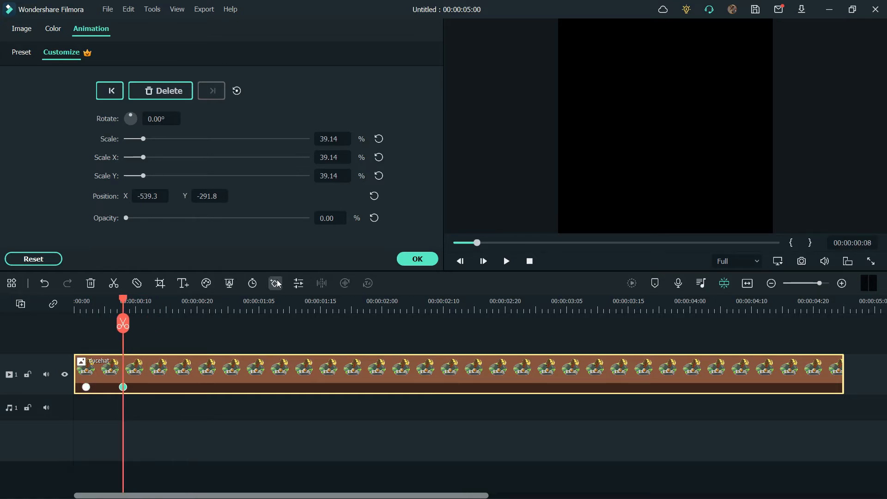
left_click(375, 218)
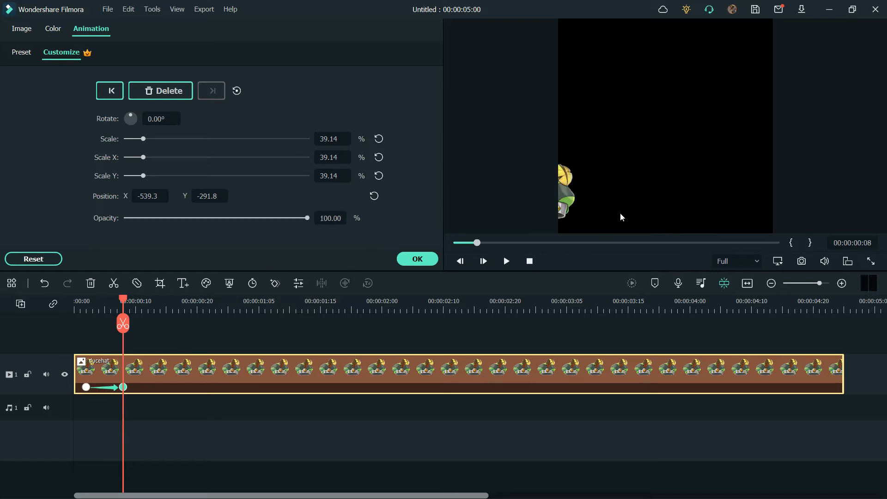
left_click(573, 204)
left_click_drag(621, 179, 750, 105)
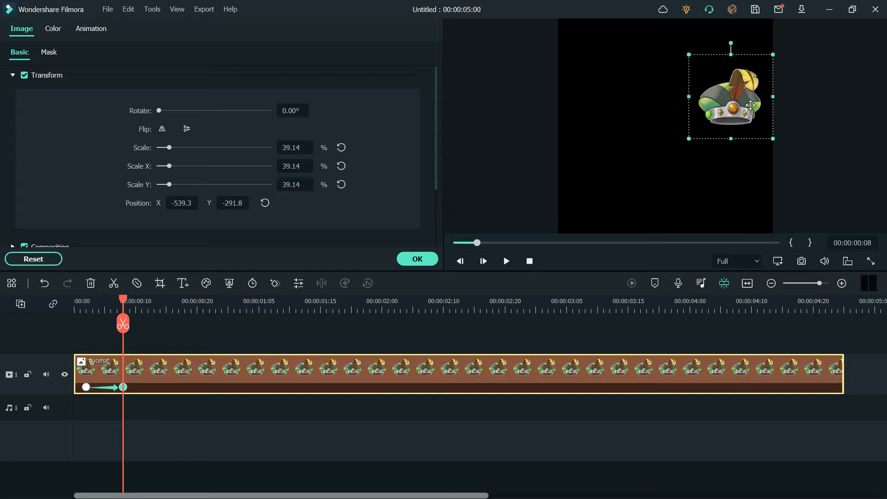
- Add a keyframe at 00:00:00:10 with the hat scaled to 25% and moved to the frame's upper left, X -168.1, Y 180.5
left_click_drag(123, 300, 135, 300)
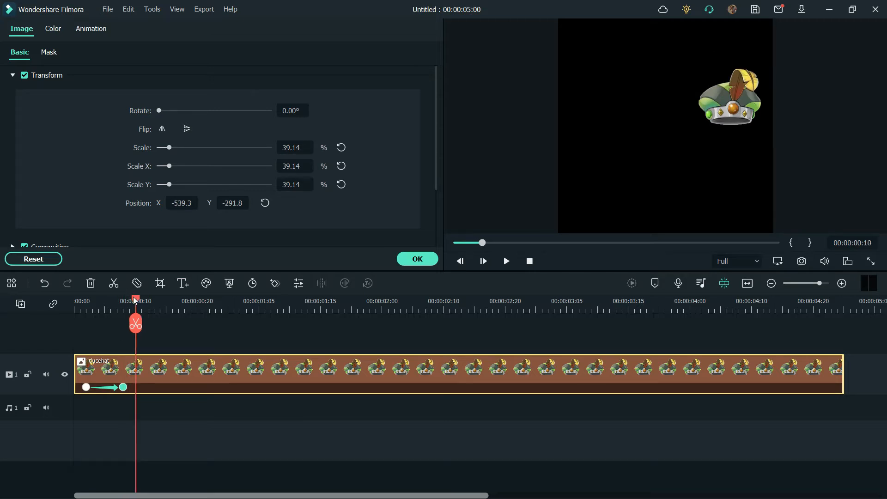
left_click(275, 284)
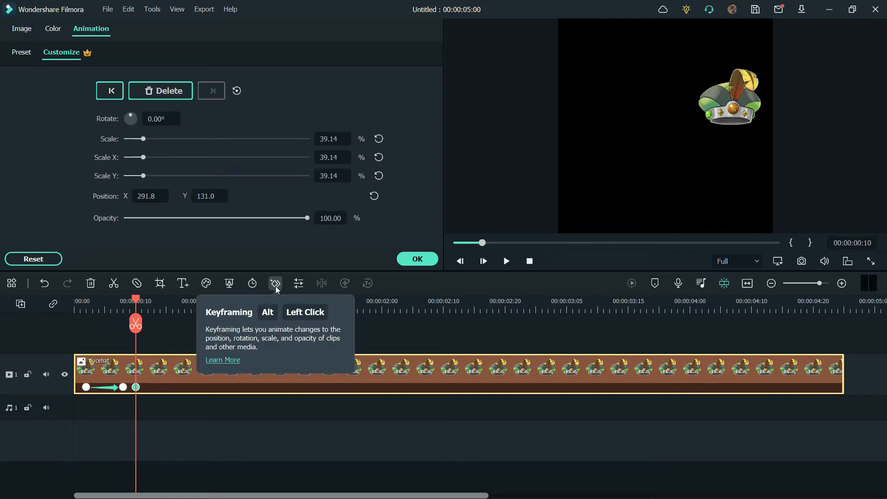
left_click_drag(143, 139, 136, 139)
left_click_drag(730, 98, 631, 93)
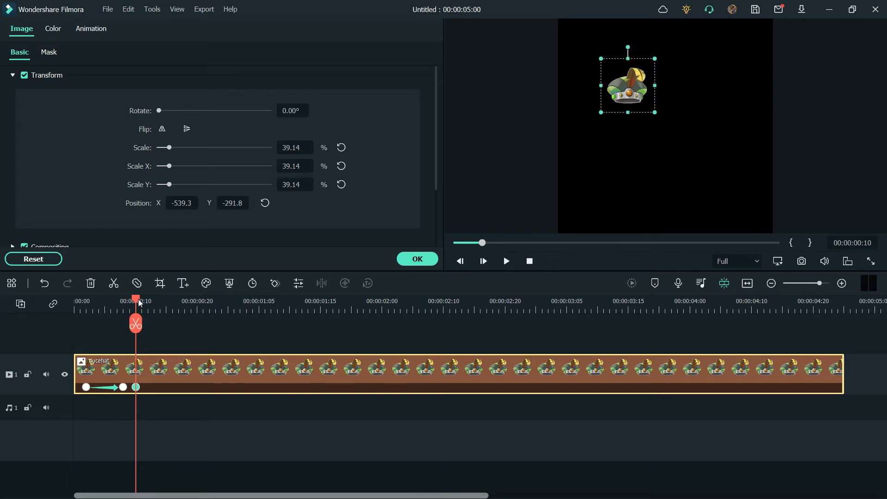
- Keyframe the hat near the frame's centre at 00:00:00:14, X 31.9, Y -34.0, and hold it with another keyframe at 00:00:00:15
left_click_drag(139, 303, 163, 302)
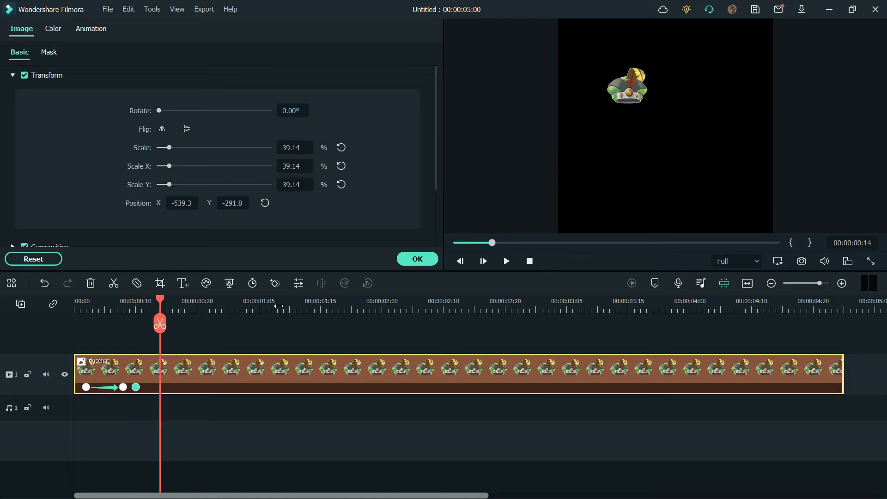
left_click(275, 282)
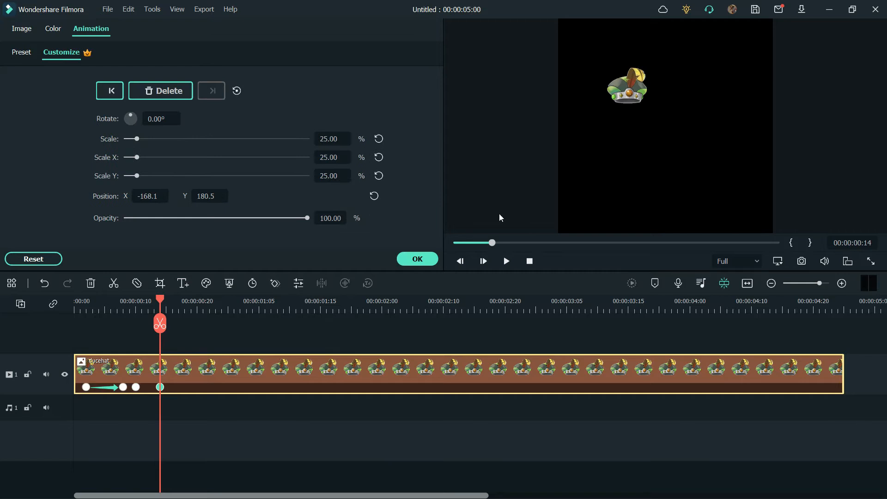
left_click_drag(619, 89, 665, 138)
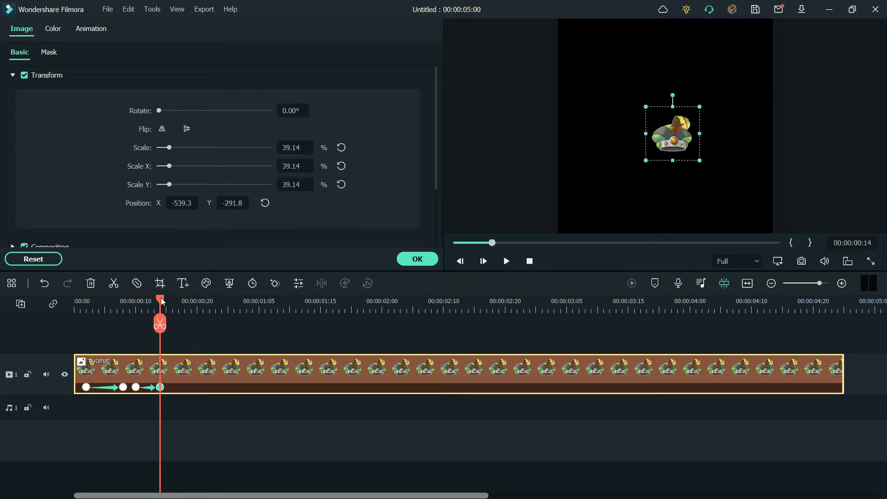
left_click_drag(162, 301, 167, 303)
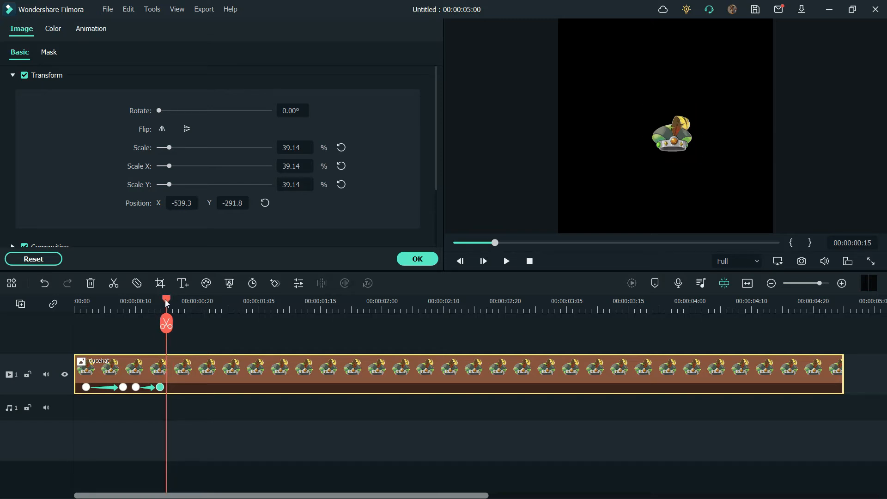
left_click(275, 284)
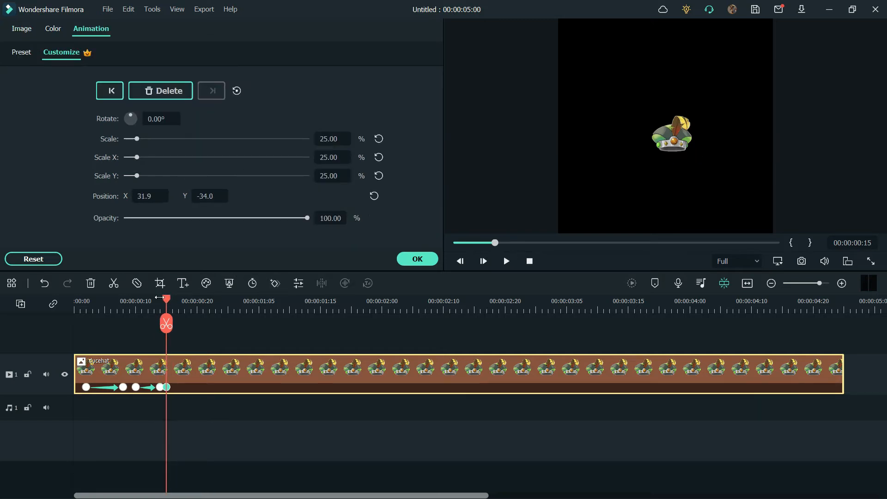
- Add a keyframe at 00:00:00:19 with the hat's scale set to 210% and its opacity to 0%
left_click_drag(169, 303, 193, 303)
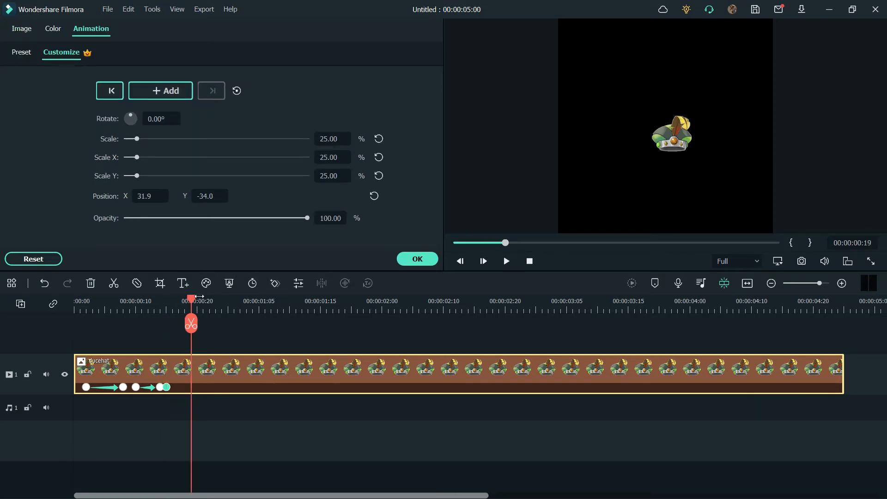
left_click(277, 283)
left_click_drag(136, 138, 220, 139)
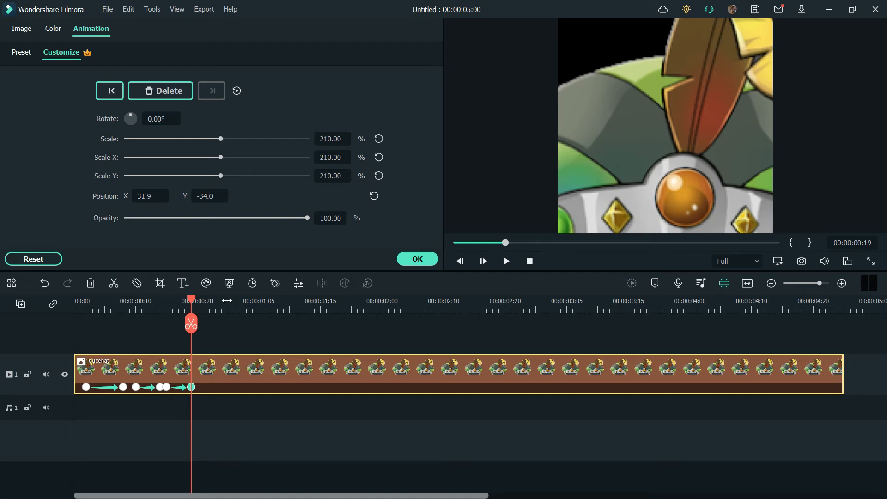
left_click(340, 221)
type("0")
key("Return")
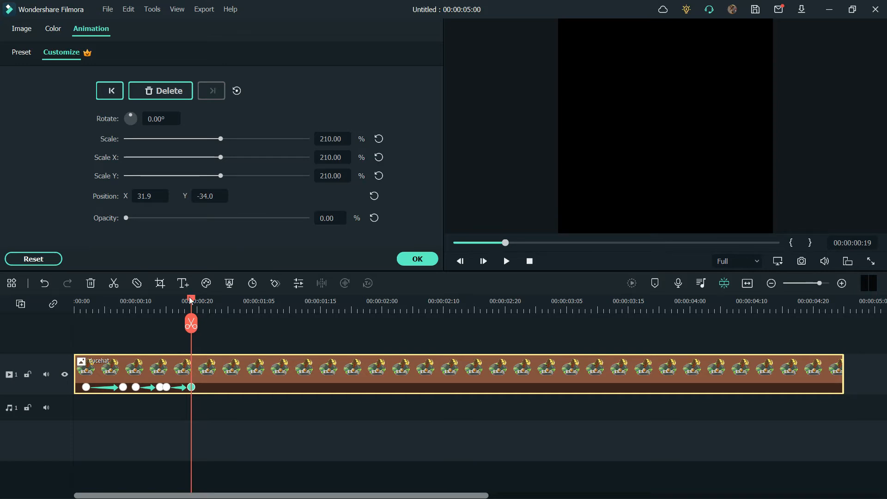
- Add a keyframe at 00:00:00:20 and reduce the hat's scale to 88%
left_click_drag(192, 300, 200, 298)
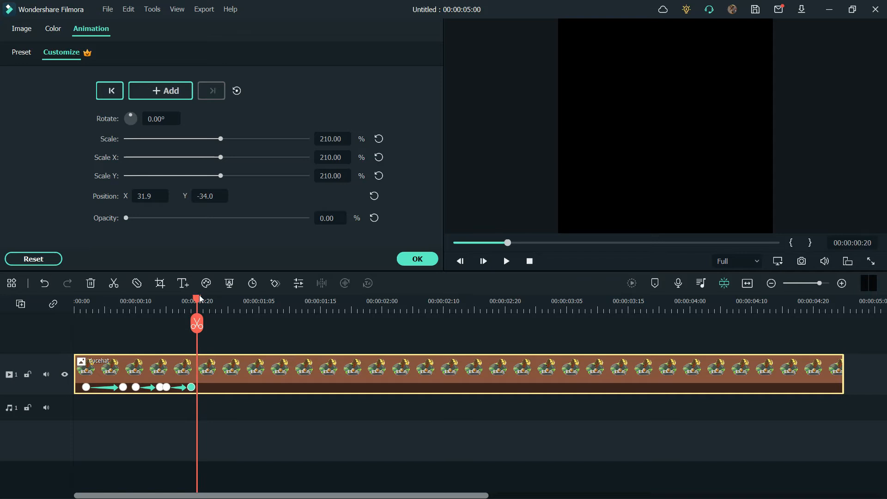
left_click(275, 282)
left_click_drag(221, 139, 167, 138)
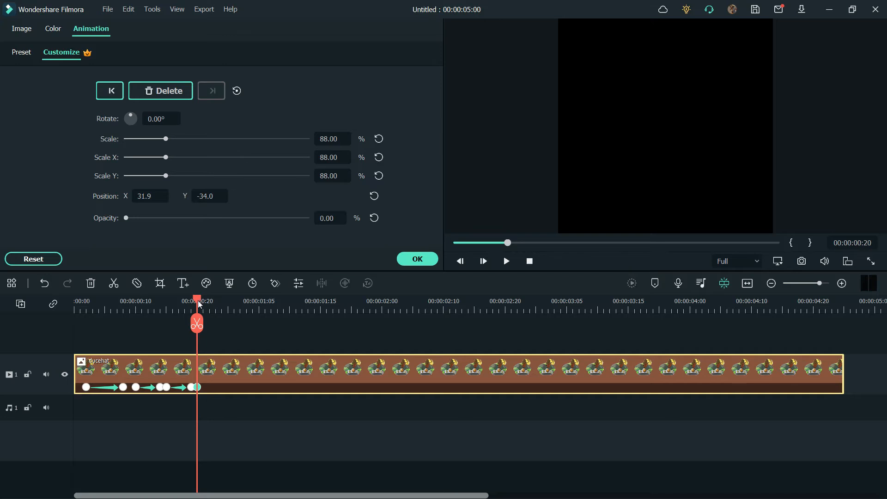
- Add a keyframe at 00:00:00:21 with the hat at 108.6% scale, moved past the frame's upper edge to X 41.2, Y 665.3, and opacity 0%
left_click_drag(200, 301, 203, 302)
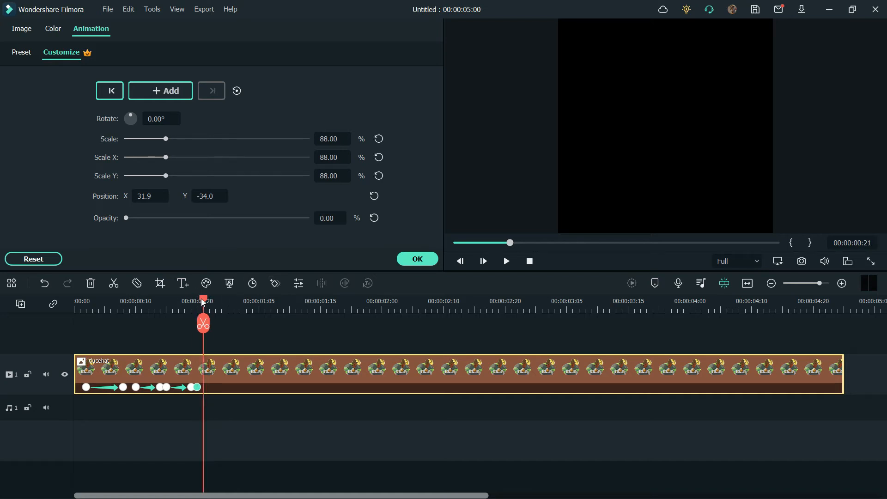
left_click(272, 285)
left_click(670, 93)
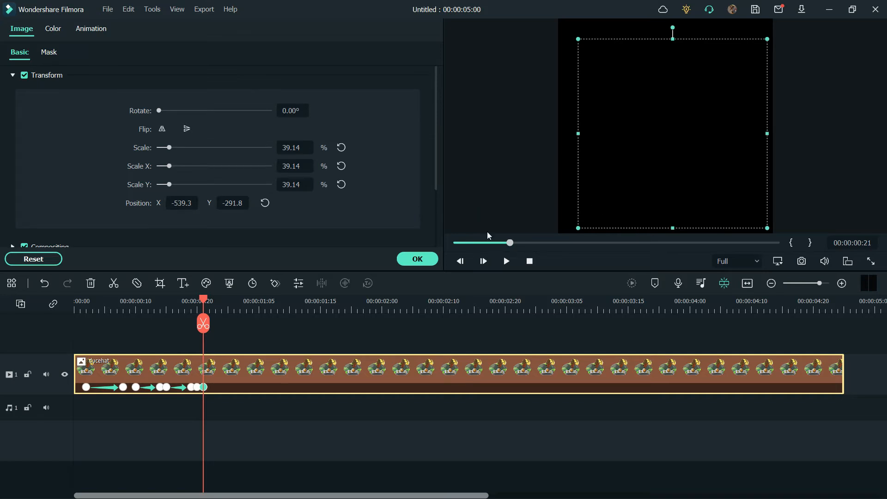
left_click(204, 387)
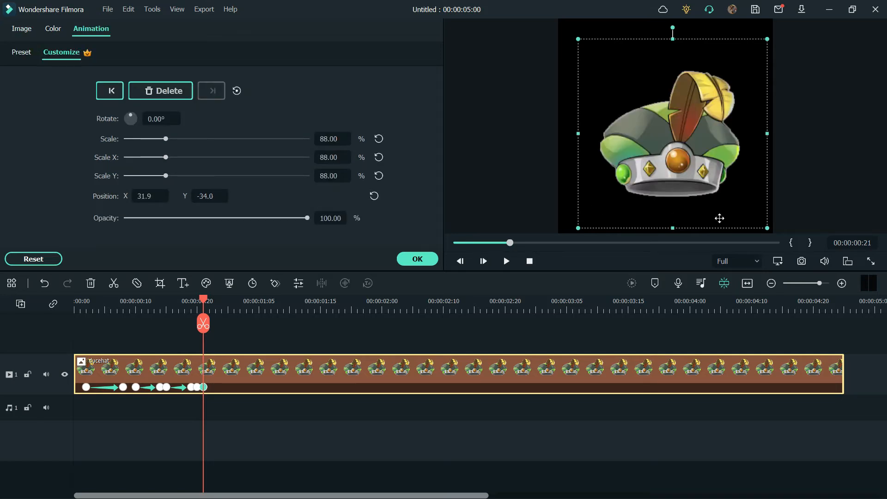
left_click_drag(677, 155, 675, 25)
left_click_drag(760, 96, 791, 114)
left_click_drag(573, 128, 558, 138)
left_click_drag(668, 60, 666, 18)
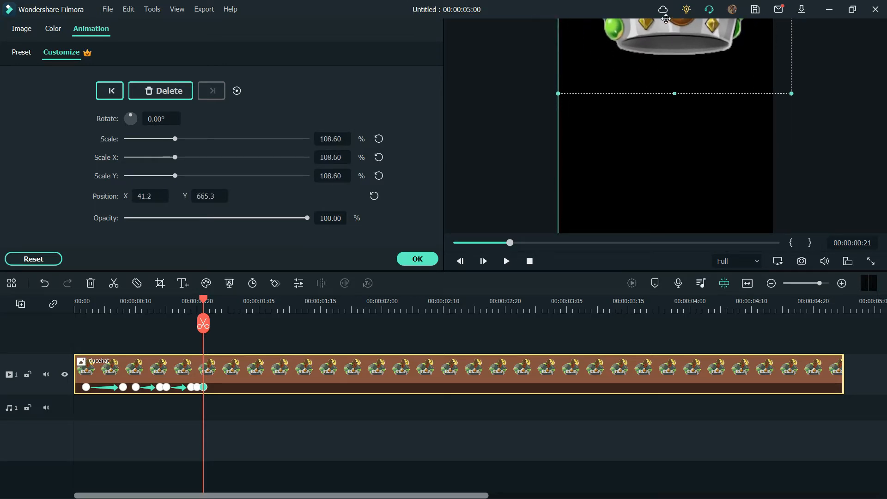
left_click(332, 218)
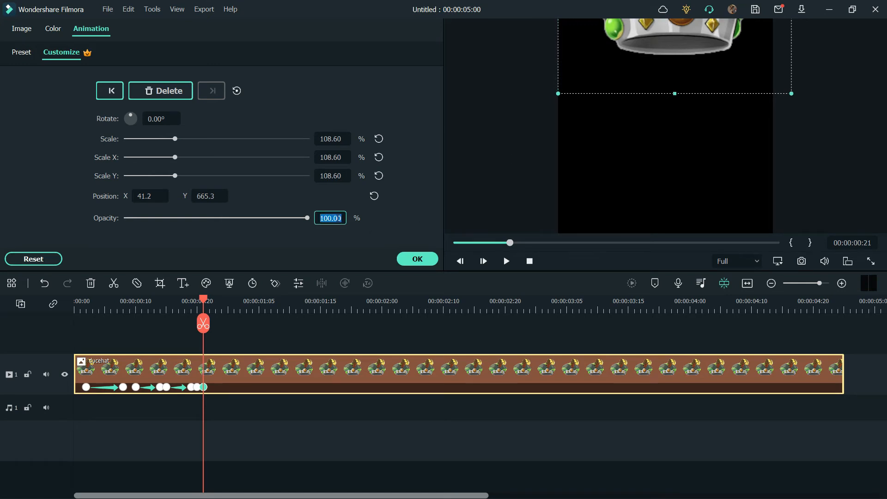
type("0")
key("Return")
- Add a keyframe at 00:00:01:02 with opacity reset to 100% and the hat lowered into the frame to Y 372.4
left_click_drag(207, 301, 240, 301)
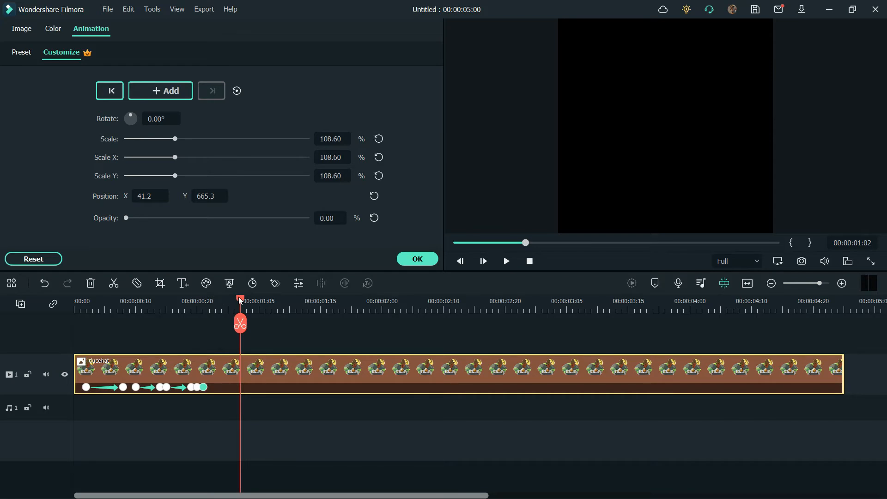
left_click(276, 283)
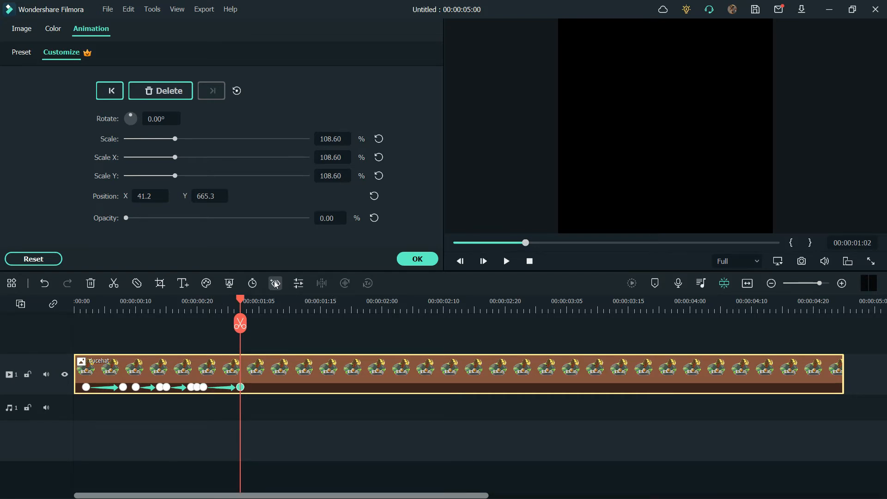
left_click(374, 218)
left_click_drag(672, 35, 667, 101)
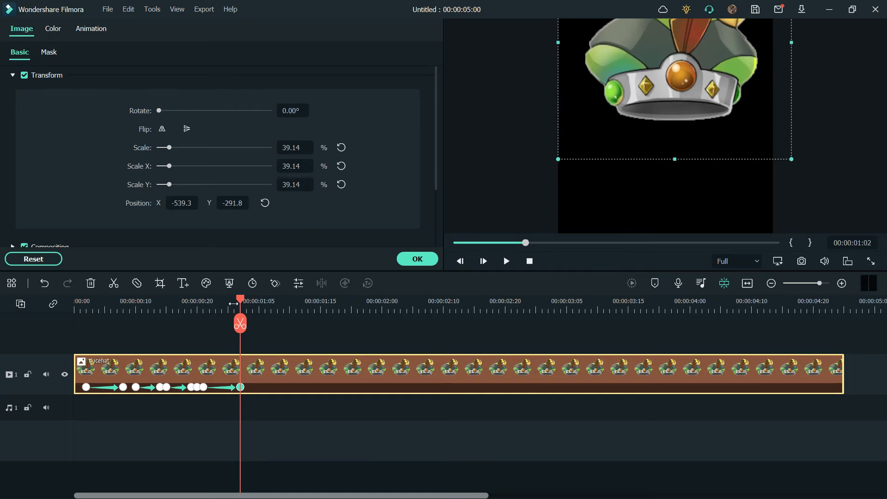
- Add a holding keyframe one frame after 00:00:01:02 and another at 00:00:01:11 with the hat shrunk and placed near the frame's upper middle
left_click_drag(240, 301, 297, 303)
left_click(275, 283)
left_click(276, 283)
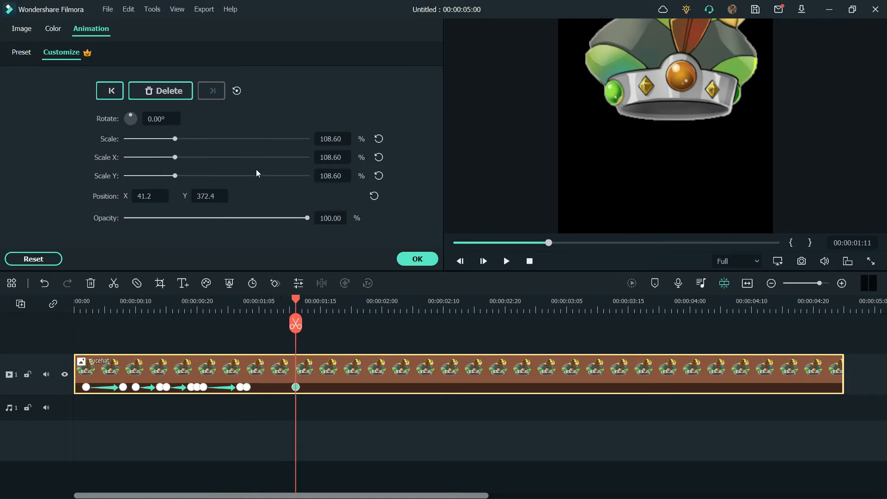
left_click_drag(175, 138, 147, 145)
left_click_drag(679, 59, 652, 83)
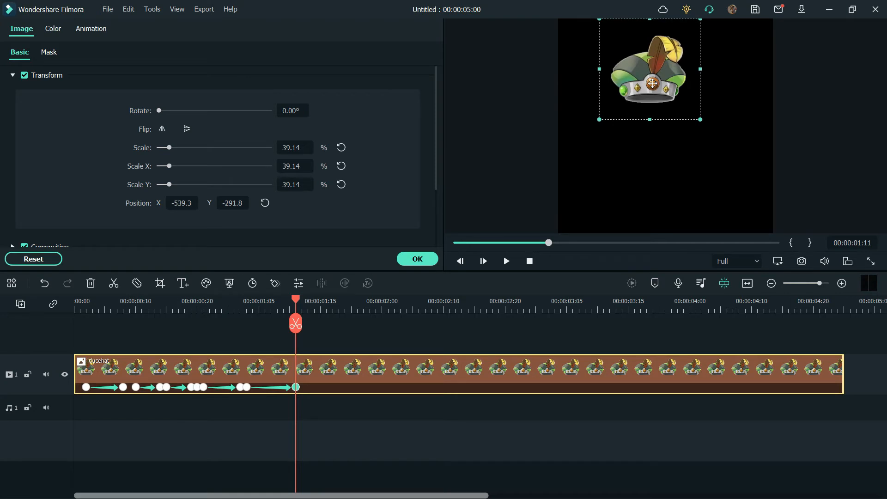
left_click_drag(701, 120, 688, 106)
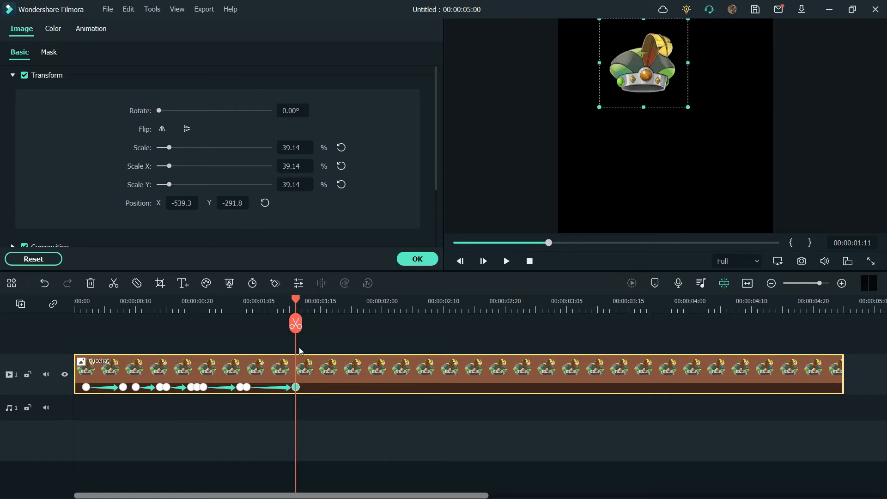
- Mark the in and out range to match the ducehat clip and play back the hat animation
right_click(327, 378)
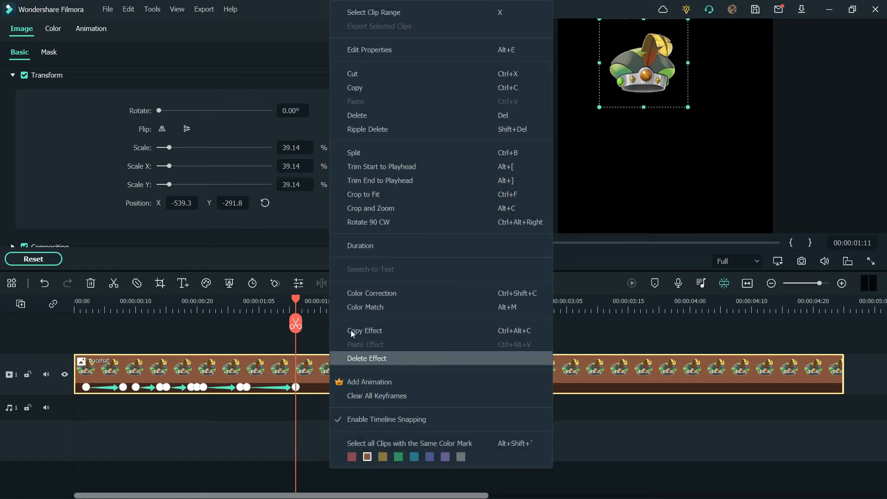
left_click(379, 19)
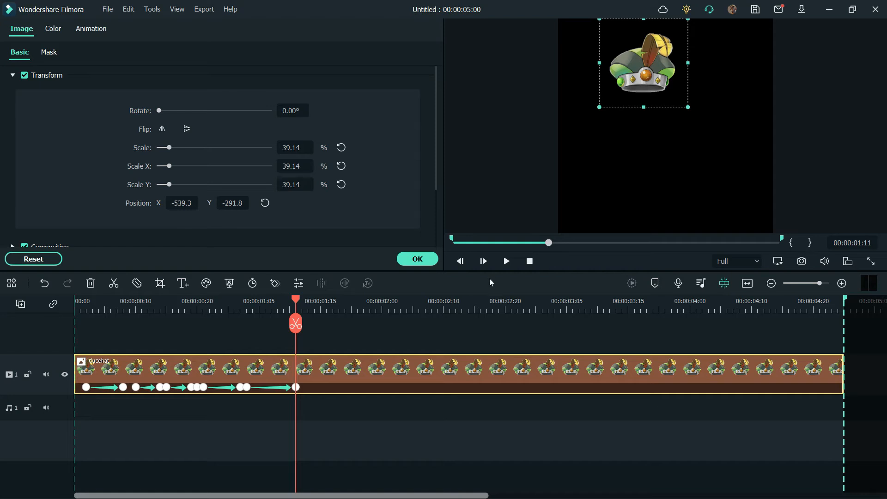
left_click(529, 266)
left_click(507, 265)
left_click(506, 265)
left_click_drag(290, 298, 304, 322)
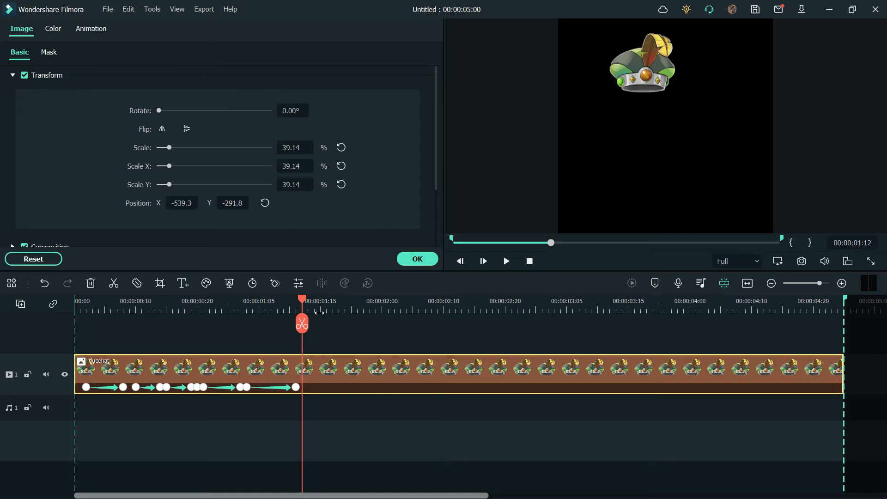
- Spread the hat's keyframes farther apart to slow the animation, working backwards from the last one, placed at 00:00:02:14
left_click(479, 304)
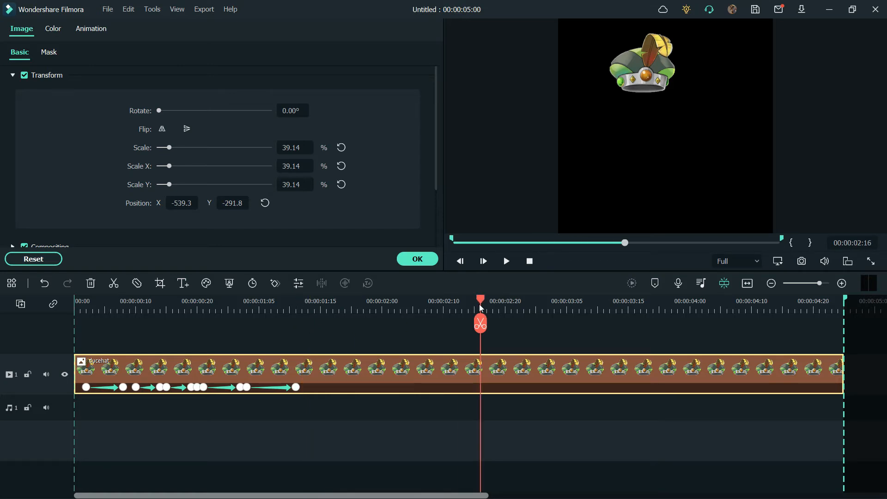
left_click_drag(296, 387, 468, 387)
left_click_drag(246, 387, 400, 393)
left_click_drag(240, 387, 370, 388)
left_click_drag(203, 387, 270, 388)
left_click_drag(166, 387, 227, 387)
left_click_drag(135, 388, 185, 388)
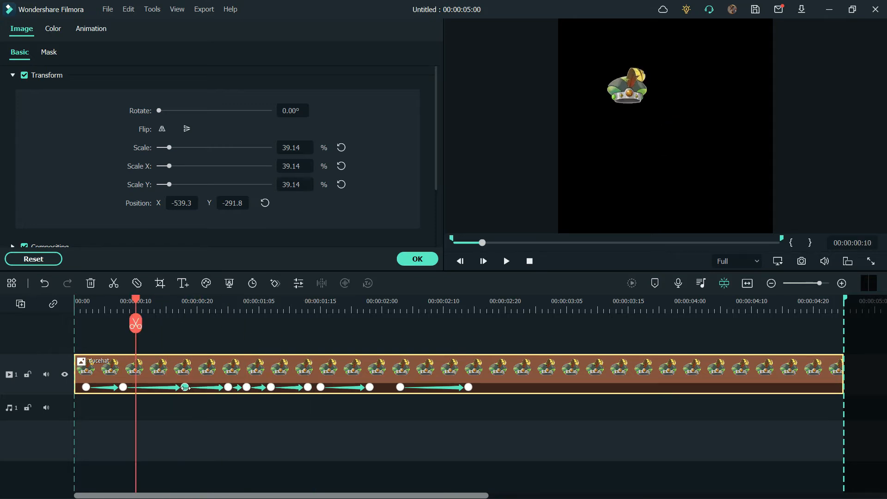
left_click_drag(123, 387, 148, 387)
- Play back the retimed animation and shift its seventh and eighth keyframes earlier, to about 00:00:01:10 and 00:00:01:12
left_click(507, 262)
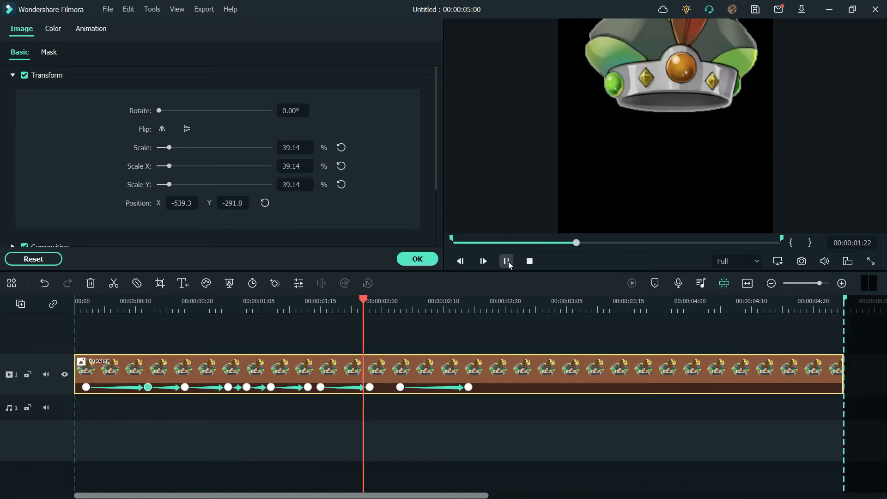
left_click_drag(552, 295, 290, 304)
key("space")
key("space")
left_click_drag(308, 387, 290, 387)
left_click_drag(308, 318, 265, 318)
left_click_drag(319, 388, 302, 387)
left_click_drag(321, 319, 498, 327)
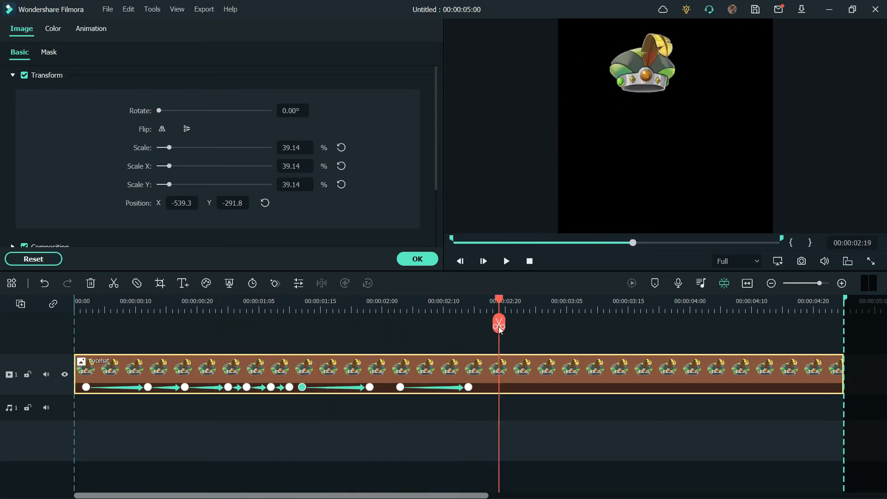
left_click(508, 262)
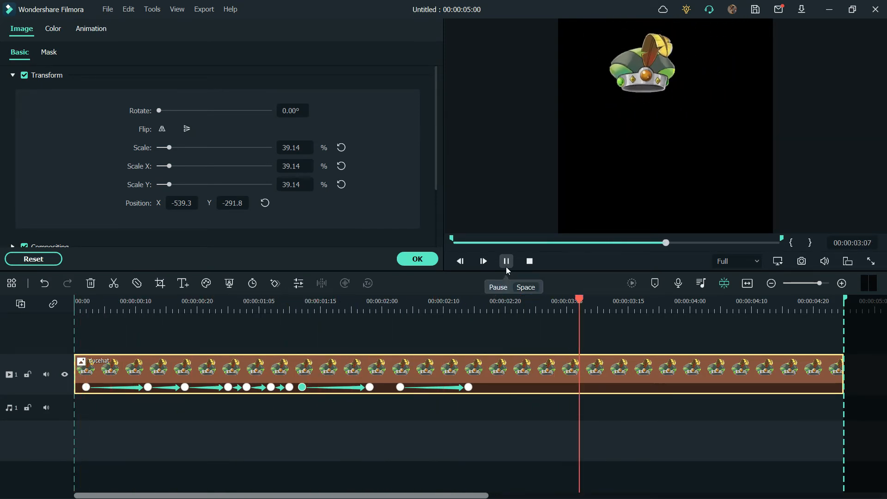
left_click(506, 267)
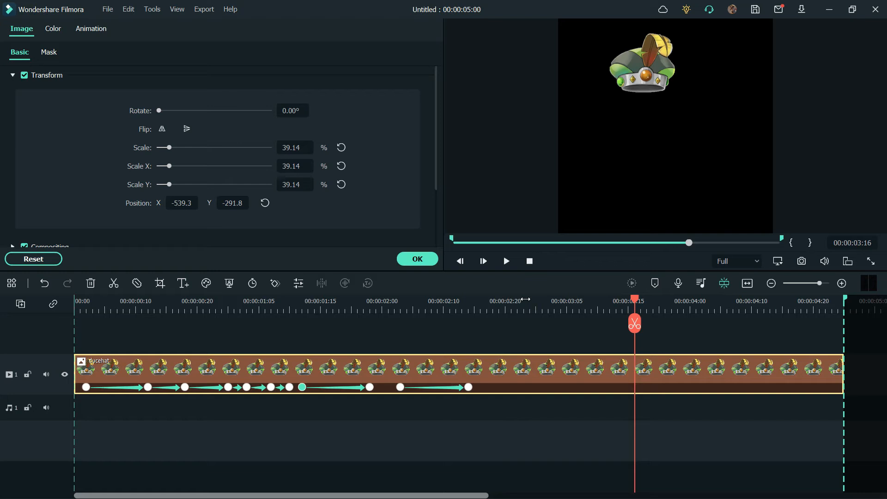
- Add Powerful Smoke Effects Element 09 from the downloaded elements on the track above the hat, starting at the hat's last keyframe
left_click(417, 259)
left_click(285, 30)
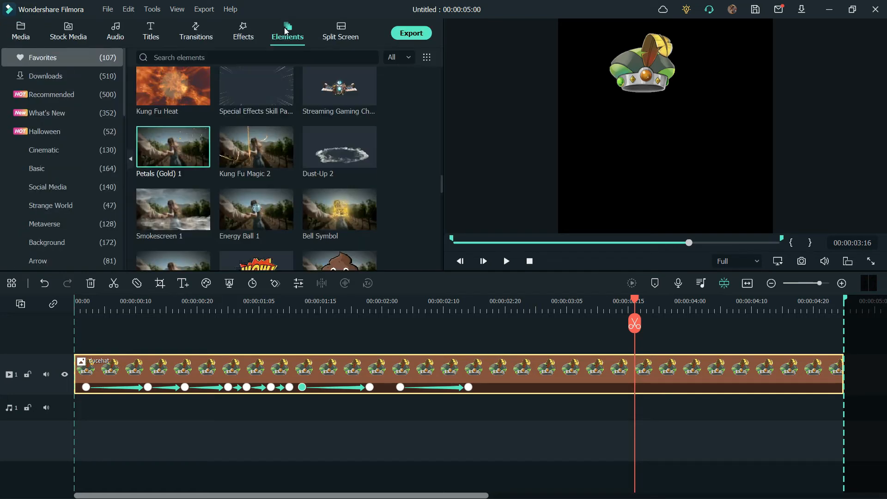
mouse_move(124, 112)
left_mouse_down()
mouse_move(124, 146)
mouse_move(125, 106)
left_mouse_up()
left_click(89, 78)
left_click_drag(441, 96, 424, 171)
scroll(424, 171, "down", 3)
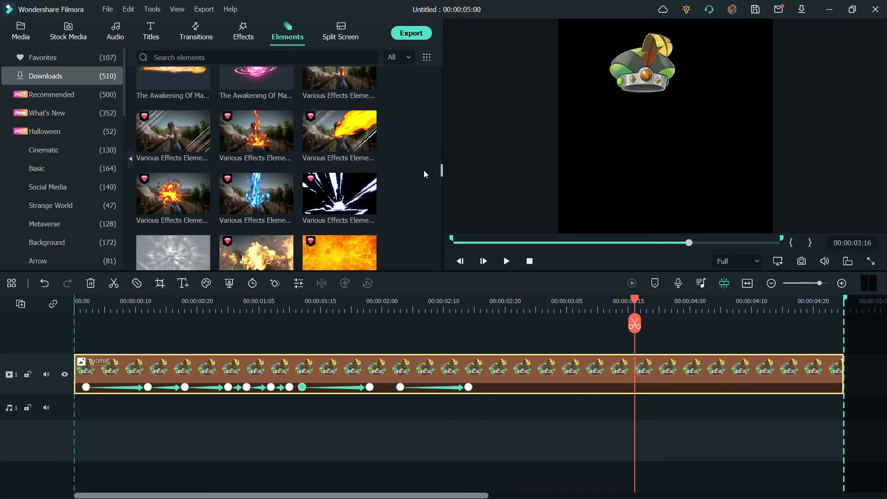
left_click(332, 163)
left_click_drag(442, 176, 439, 251)
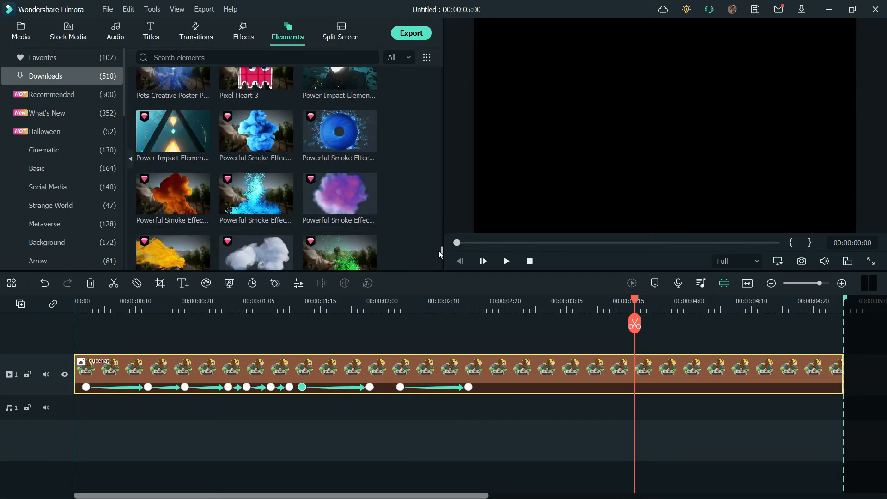
left_click(257, 203)
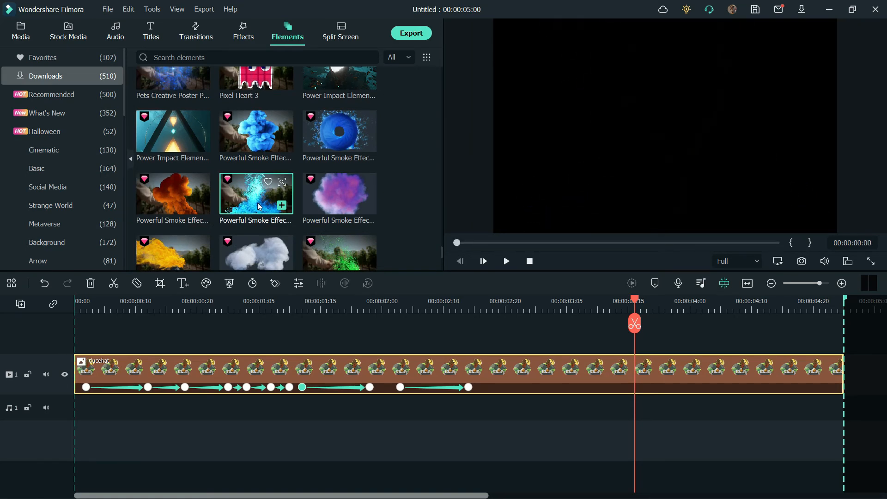
left_click_drag(257, 202, 467, 343)
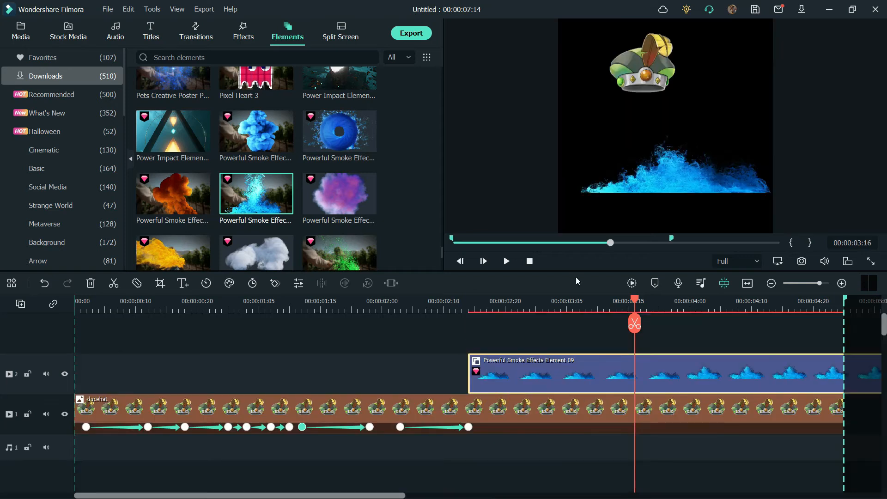
- Stretch the smoke element to fill the frame's full height and shift it slightly left so its column rises under the hat
left_click_drag(655, 99, 656, 20)
left_click_drag(762, 127, 779, 127)
left_click_drag(654, 220, 634, 224)
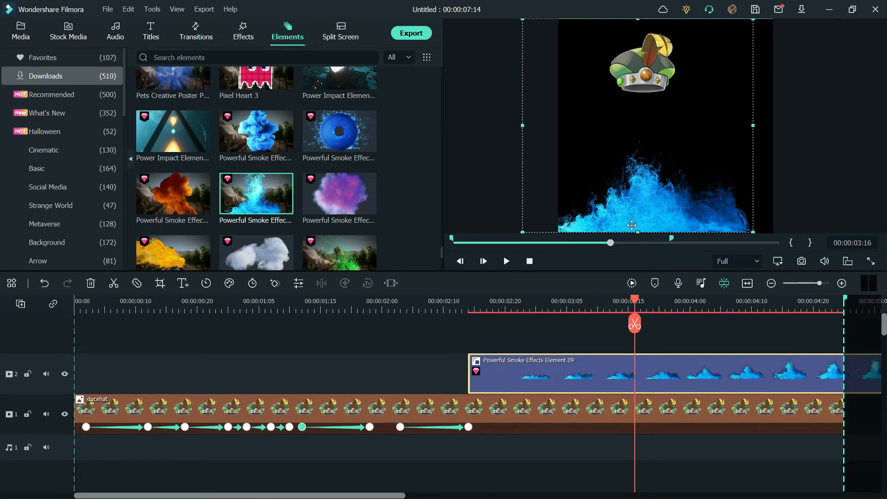
left_click_drag(634, 300, 788, 303)
- Move the ducehat clip to the track above the smoke element so the hat covers the smoke
left_click(605, 402)
left_click_drag(605, 402, 623, 367)
left_click_drag(779, 303, 832, 351)
mouse_move(376, 496)
left_mouse_down()
mouse_move(401, 496)
mouse_move(376, 496)
left_mouse_up()
- Speed up the smoke element to Fast 2.00x and slide it to start at 00:00:02:12, ending together with the hat clip
left_click(568, 418)
left_click(206, 283)
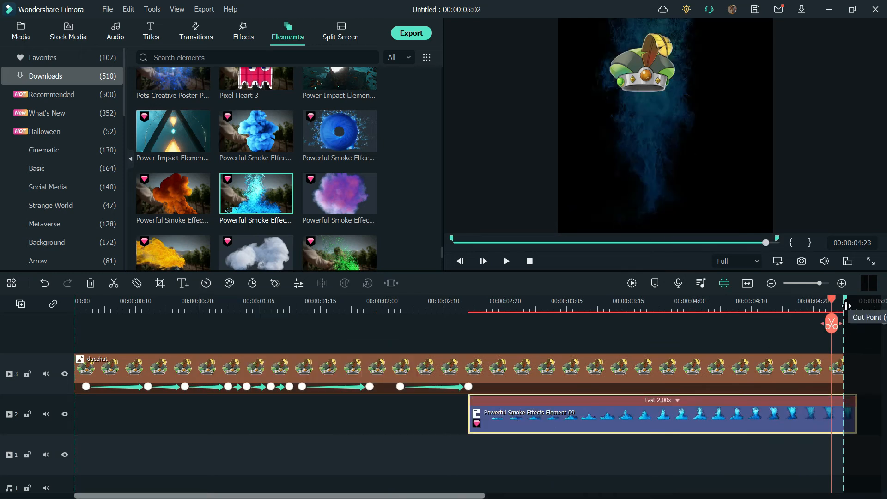
left_click(844, 299)
left_click_drag(844, 299, 462, 296)
left_click_drag(561, 410, 521, 421)
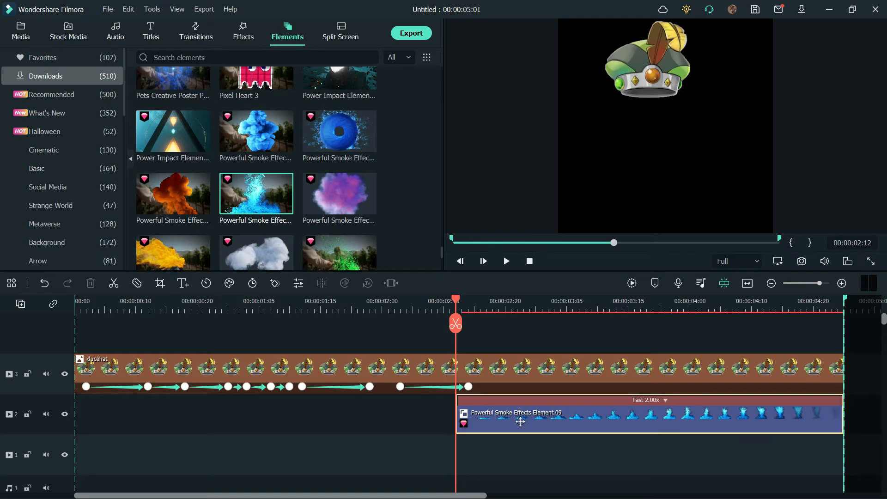
- Render the preview and enlarge the hat in width and height at its 00:00:02:14 keyframe to cover more of the smoke
left_click(632, 283)
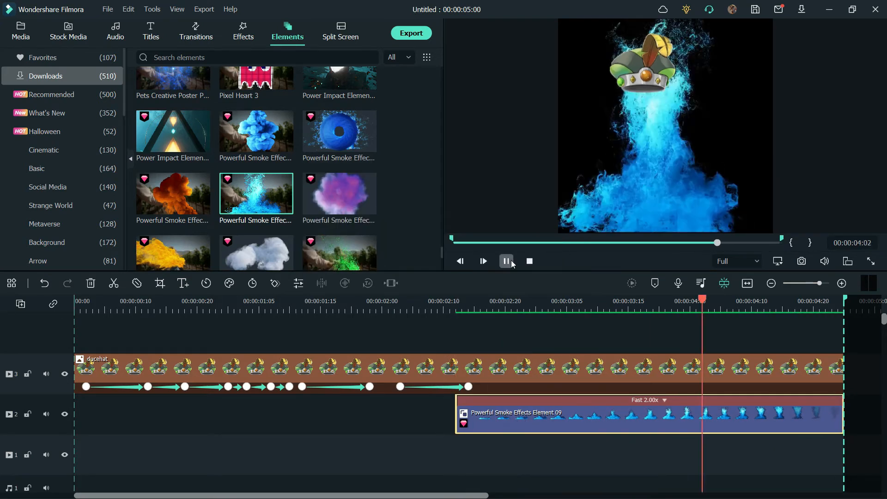
left_click_drag(734, 302, 465, 361)
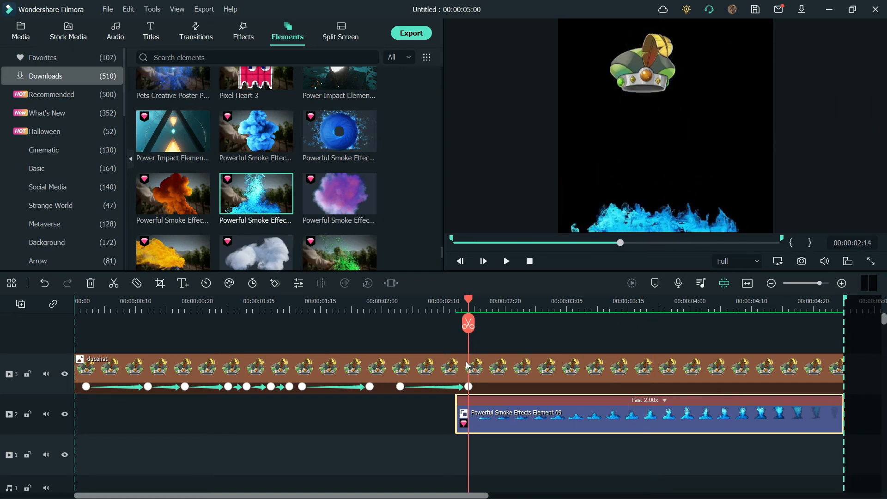
double_click(469, 388)
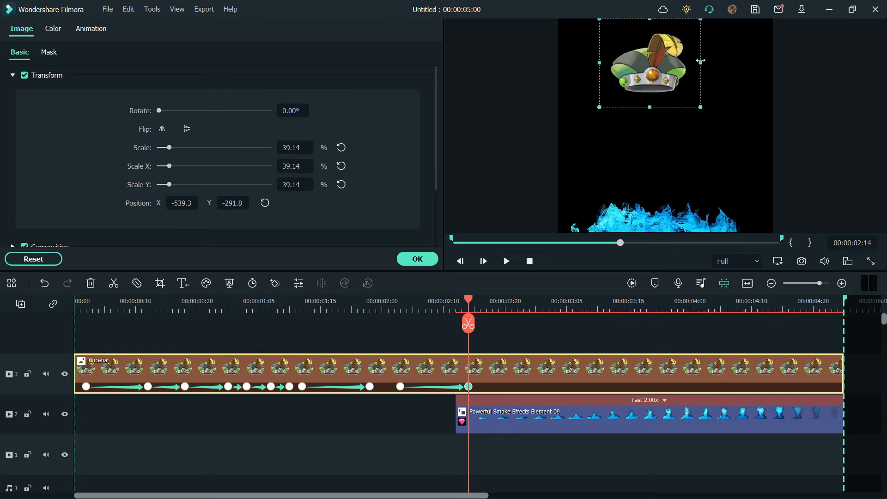
left_click_drag(687, 19, 709, 10)
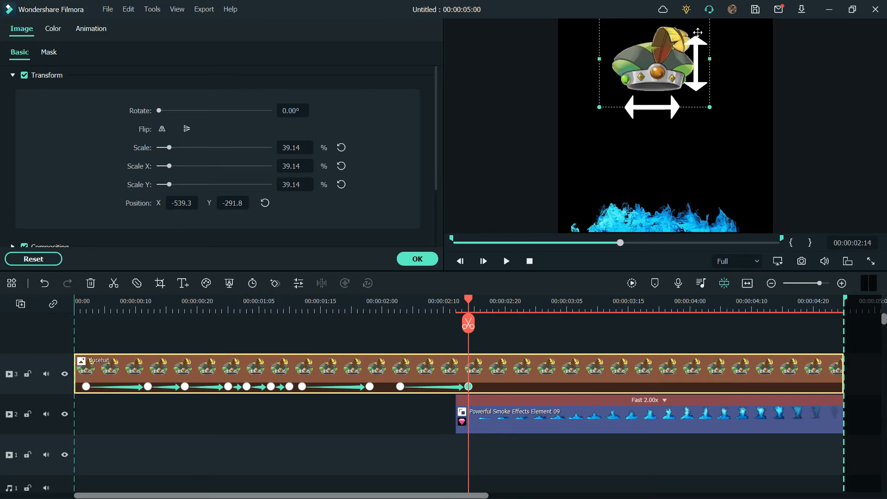
- Apply a Single line mask to the smoke element, rotated horizontal and raised to the hat's middle to hide the smoke above
left_click_drag(471, 304, 659, 304)
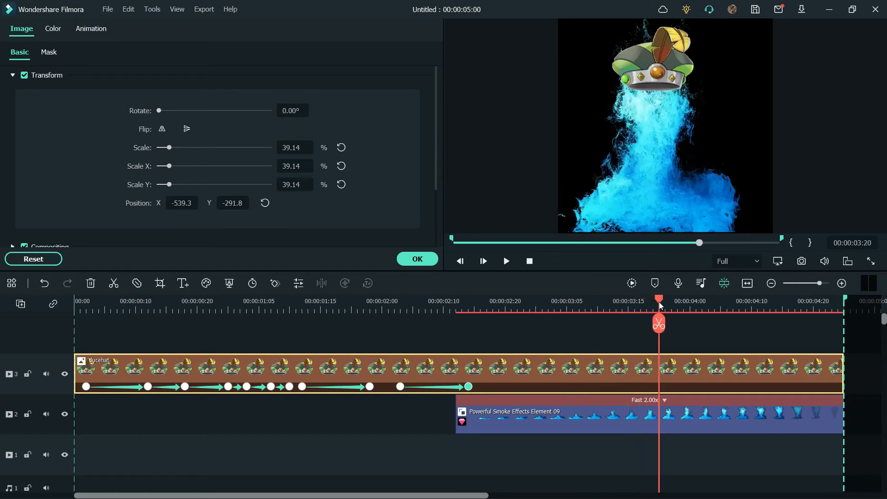
left_click(639, 413)
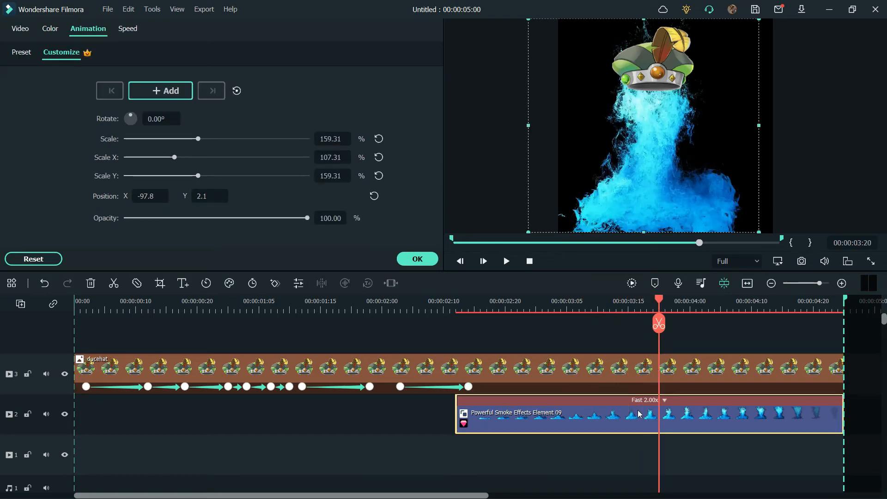
left_click(21, 29)
left_click(70, 159)
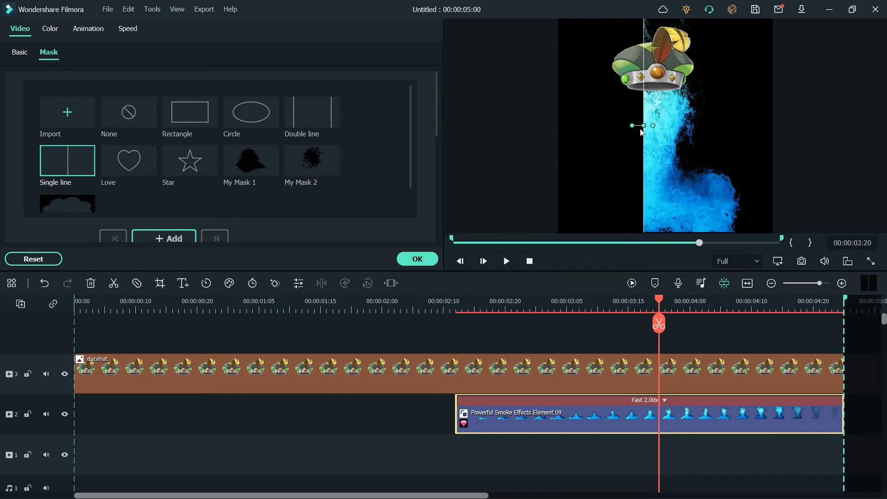
left_click_drag(629, 123, 646, 81)
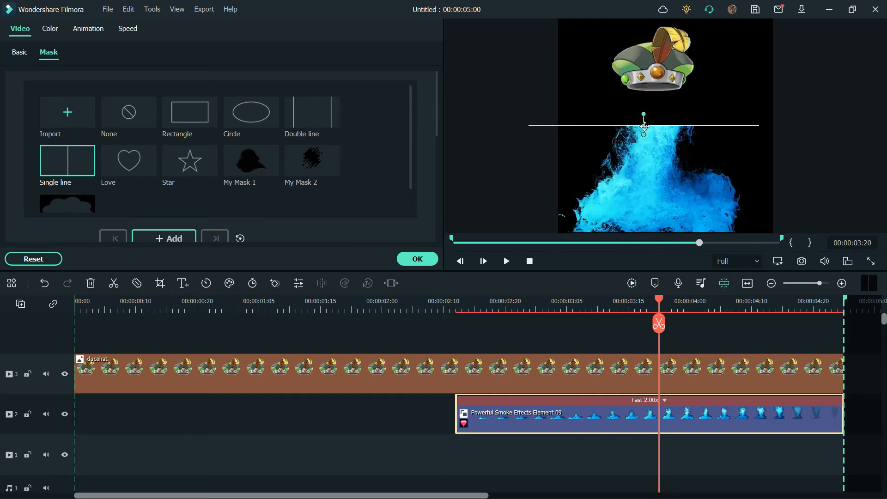
left_click_drag(646, 125, 645, 63)
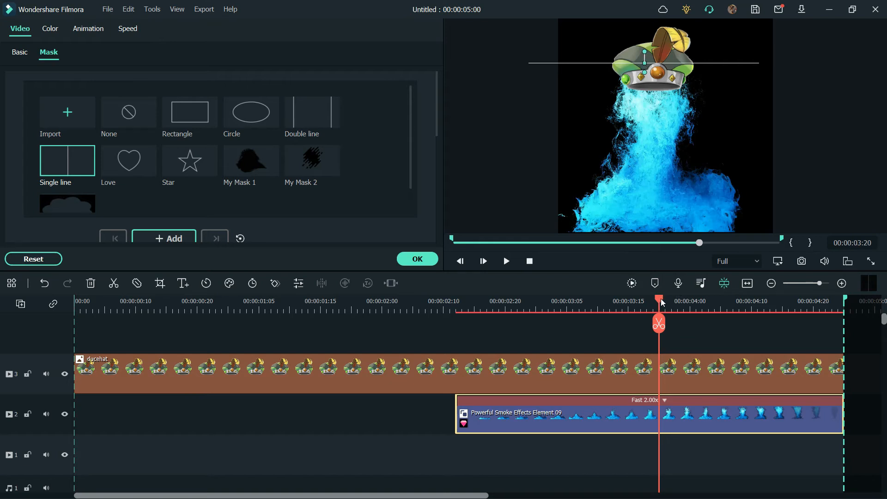
- Soften the edge of the smoke element's Single line mask so the smoke beside the hat fades out gradually
left_click_drag(658, 303, 726, 313)
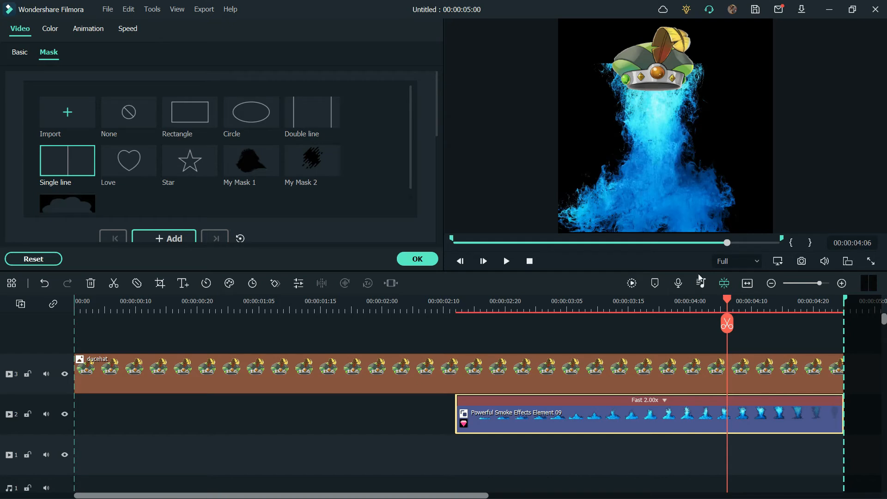
left_click(607, 65)
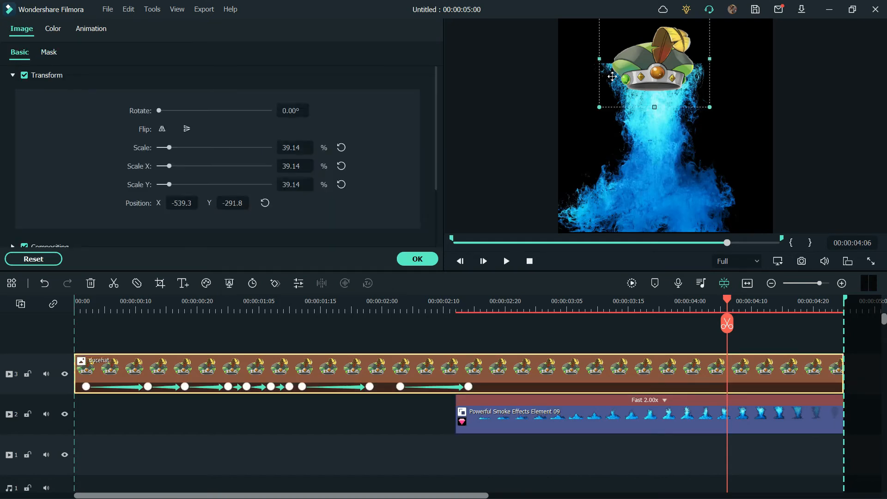
left_click(639, 128)
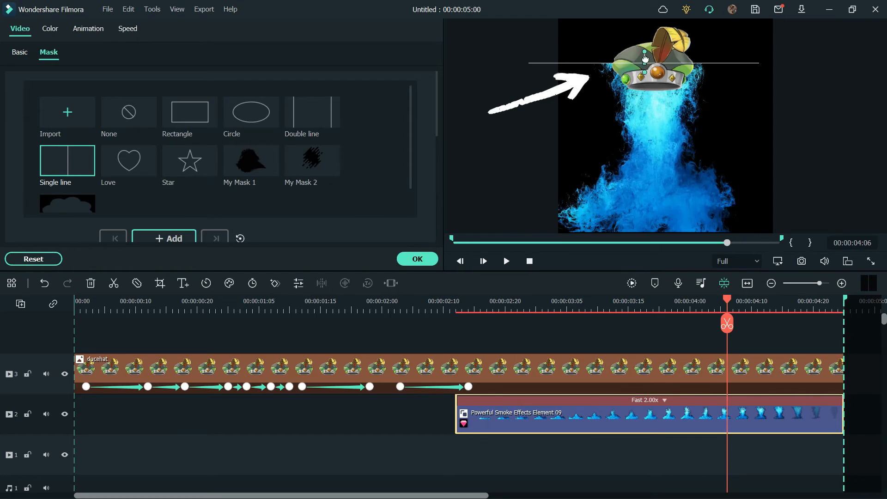
left_click_drag(645, 66, 644, 79)
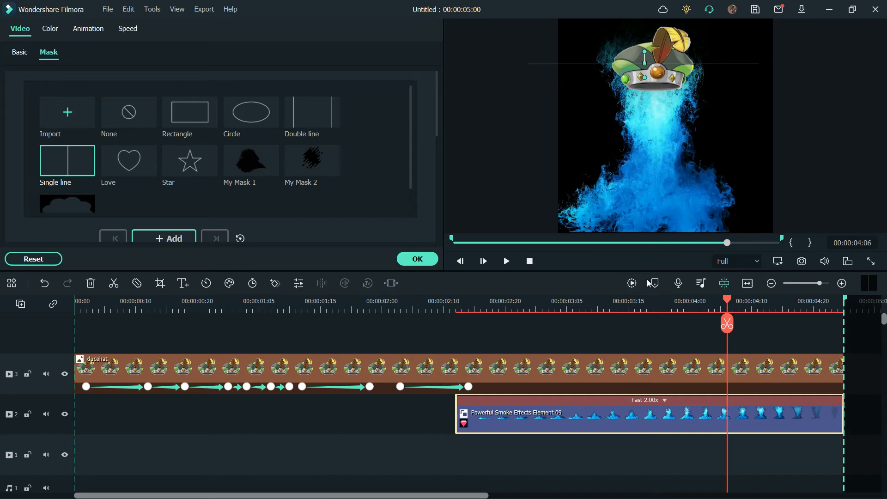
- Split the ducehat clip at about 00:00:02:15 and again at 00:00:03:11
left_click_drag(738, 304, 606, 294)
right_click(502, 376)
left_click(544, 166)
right_click(614, 372)
left_click(647, 166)
- Apply a Single line mask to the last ducehat segment, rotated horizontal and lowered to the hat's bottom rim
left_click(619, 366)
left_click(47, 53)
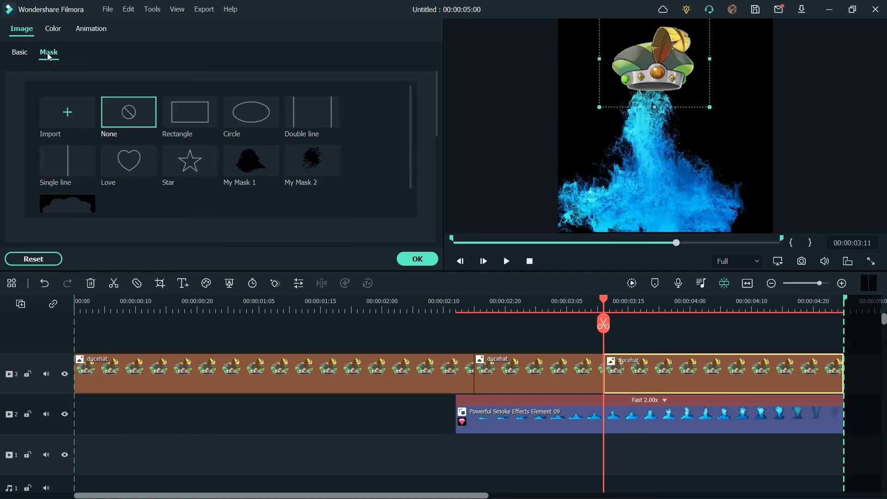
left_click(60, 157)
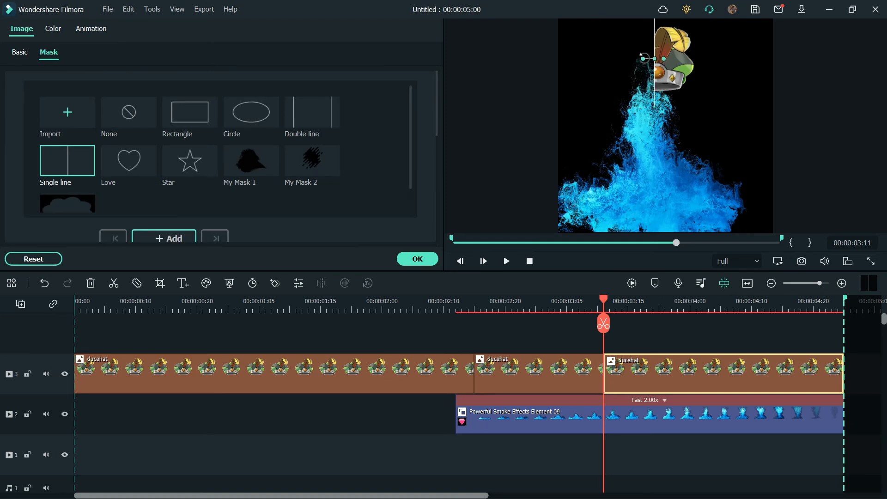
left_click_drag(644, 58, 659, 81)
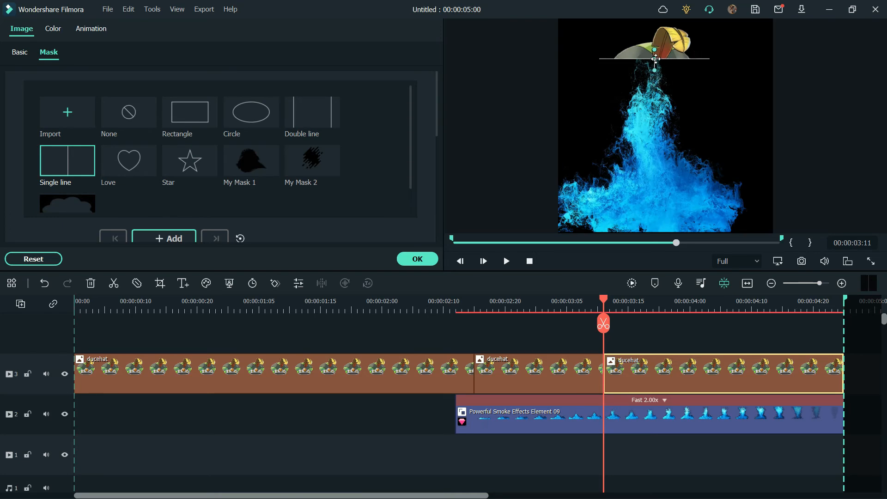
left_click_drag(655, 57, 655, 92)
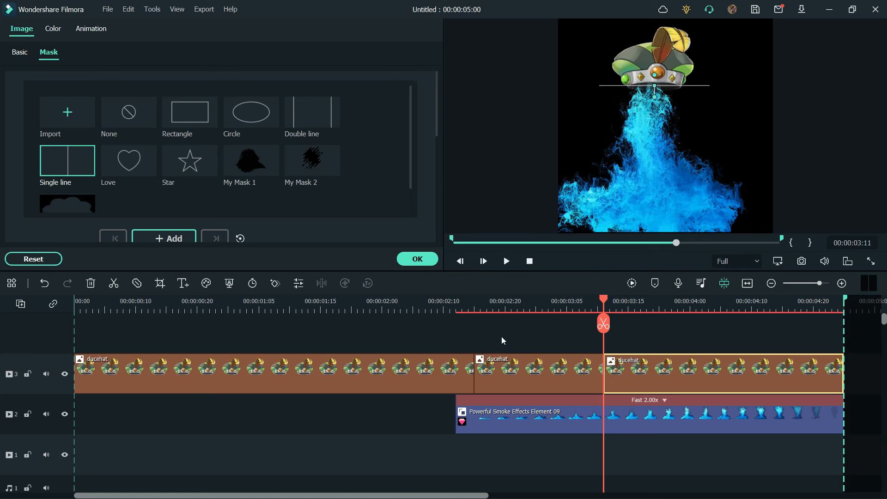
- Render the timeline preview and play the hat and smoke animation from about 00:00:02:14
left_click(633, 283)
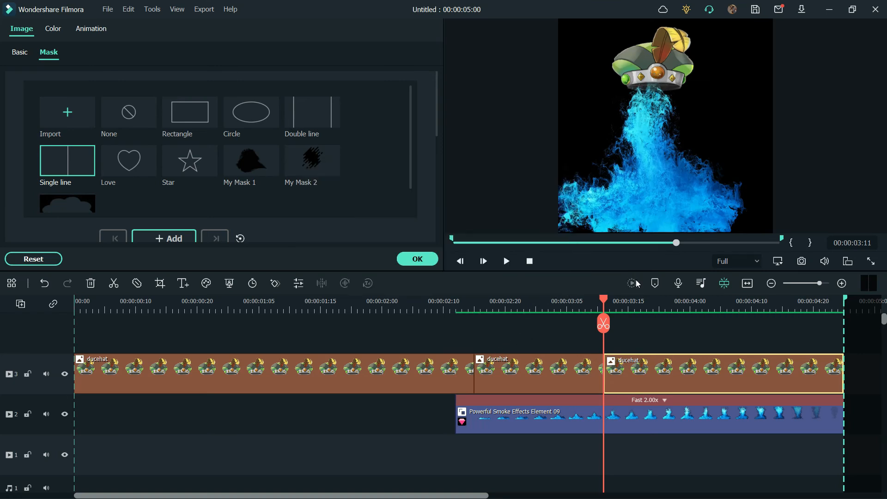
left_click(466, 304)
left_click(508, 263)
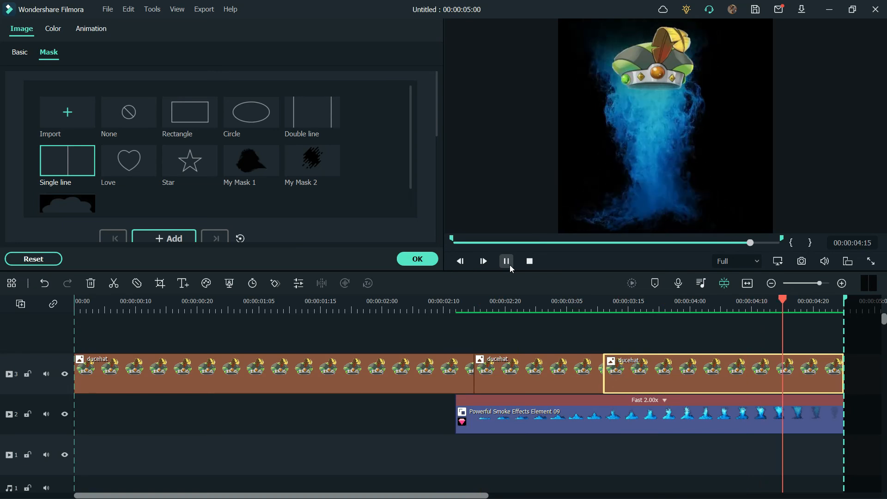
- Replay the hat and smoke animation from about 00:00:02:14 to check how the smoke enters the hat
left_click(444, 301)
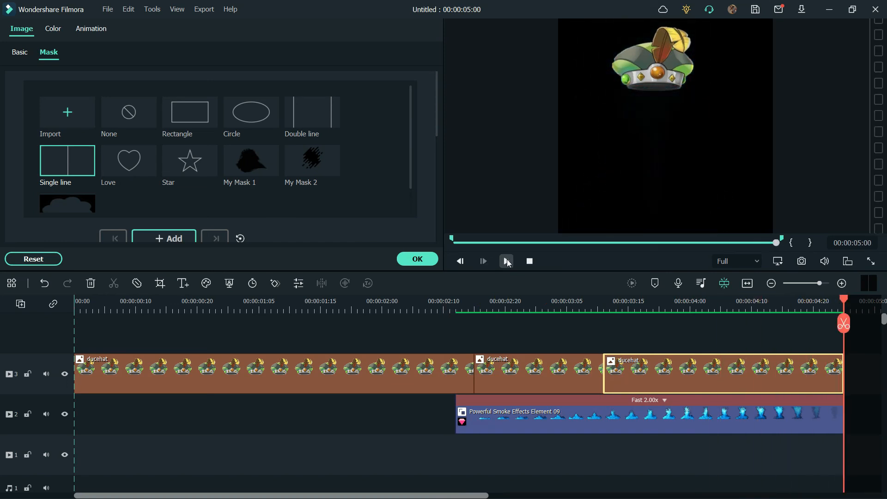
left_click(507, 261)
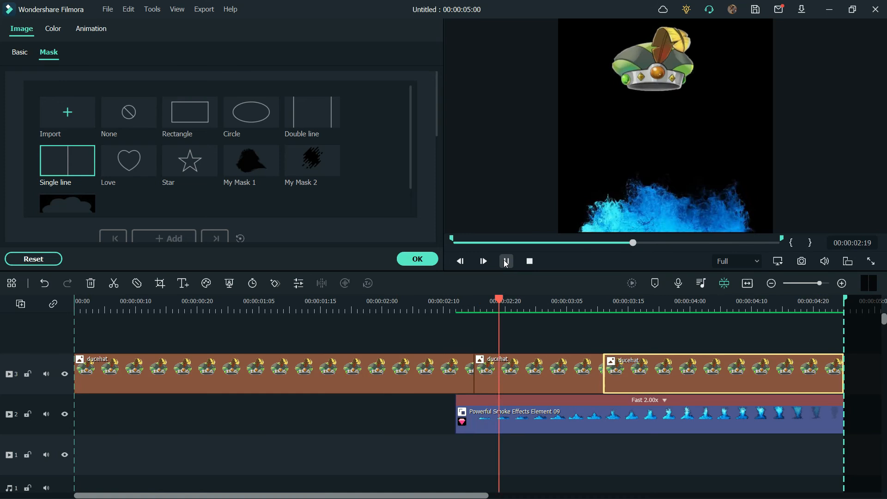
- Readjust the Single line masks of the last ducehat segment and the smoke element at about 00:00:03:24, and render the preview for playback
left_click_drag(844, 299, 685, 293)
left_click(652, 415)
left_click(651, 384)
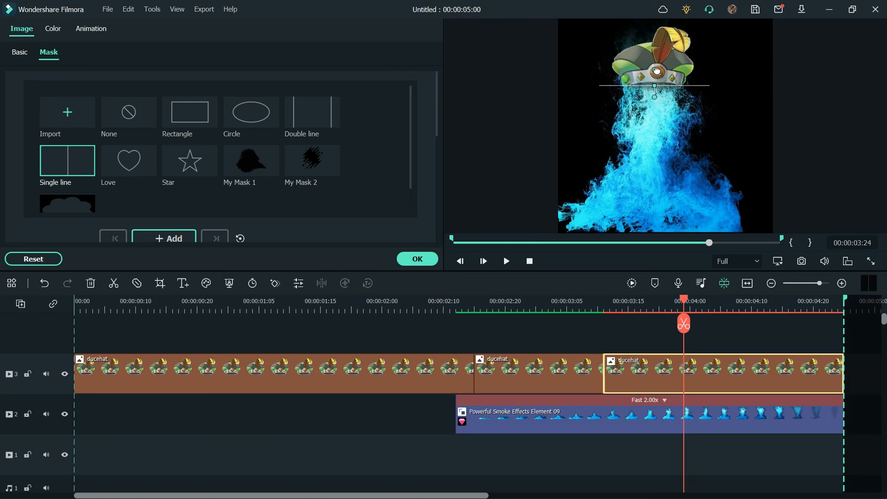
left_click(669, 138)
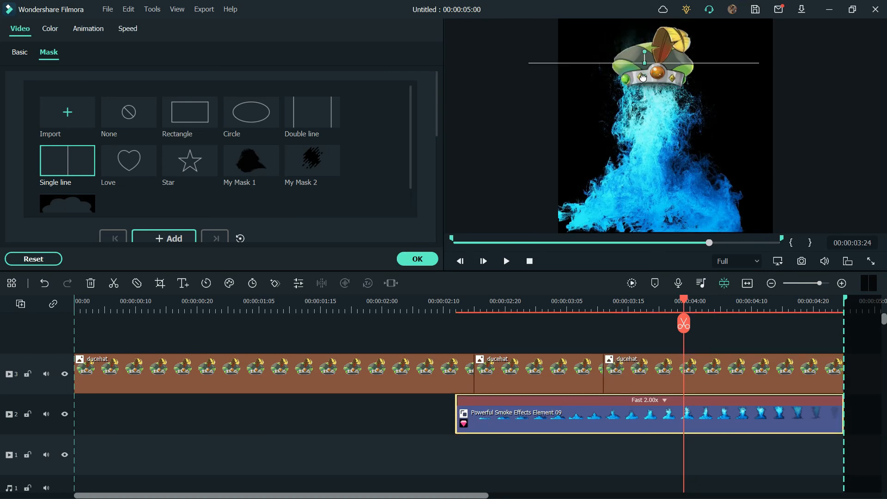
left_click(632, 283)
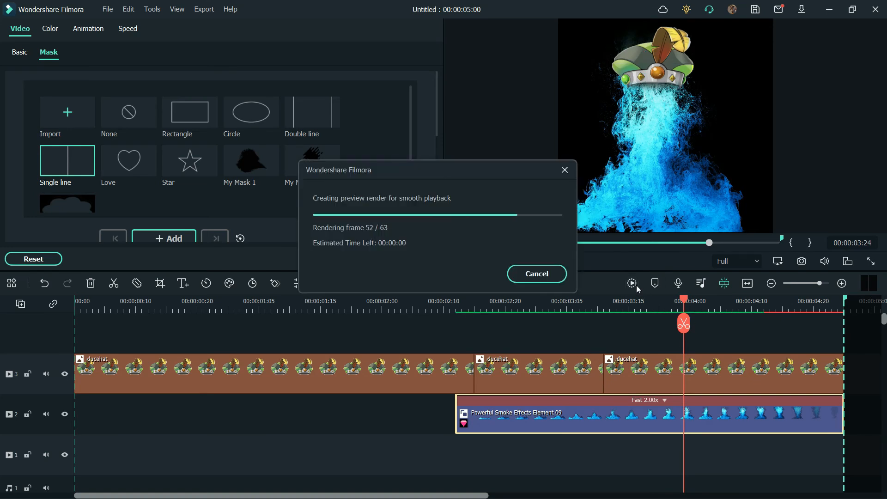
left_click(506, 261)
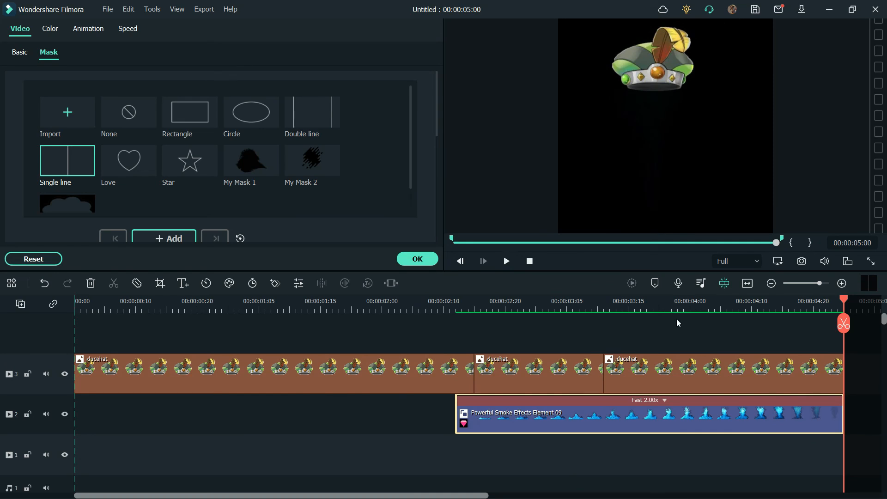
- Add a keyframe at 00:00:04:22 to both the smoke element and the last ducehat segment
left_click_drag(843, 301, 826, 304)
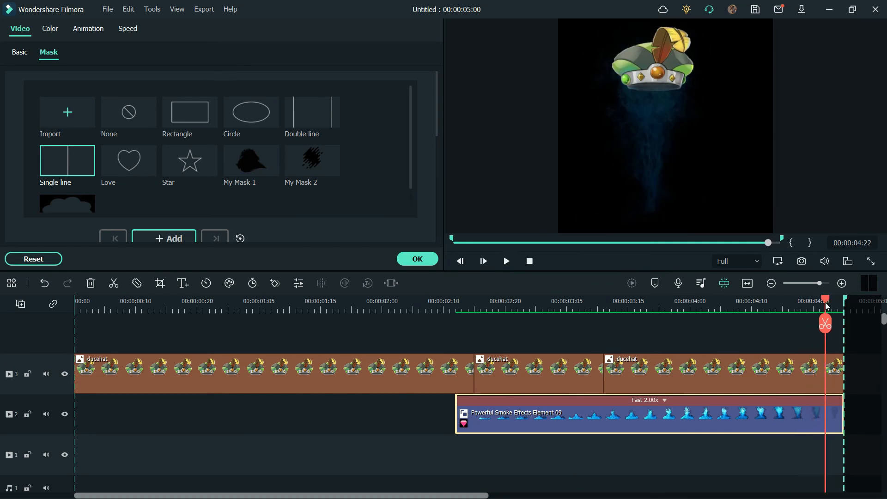
left_click(278, 286)
left_click(621, 369)
left_click(281, 287)
mouse_move(826, 300)
left_mouse_down()
mouse_move(792, 301)
mouse_move(814, 297)
left_mouse_up()
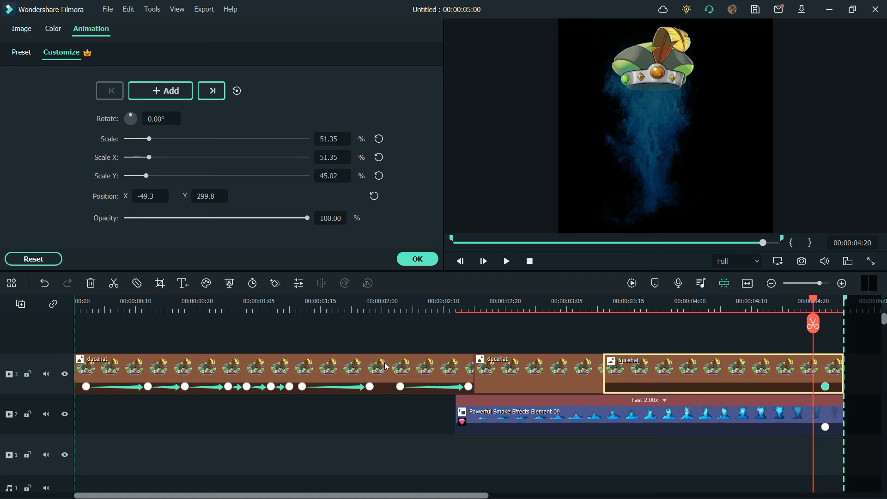
- Replay the animation and shift the Powerful Smoke Effects Element 09 clip earlier so it starts at about 00:00:02:04
left_click(505, 262)
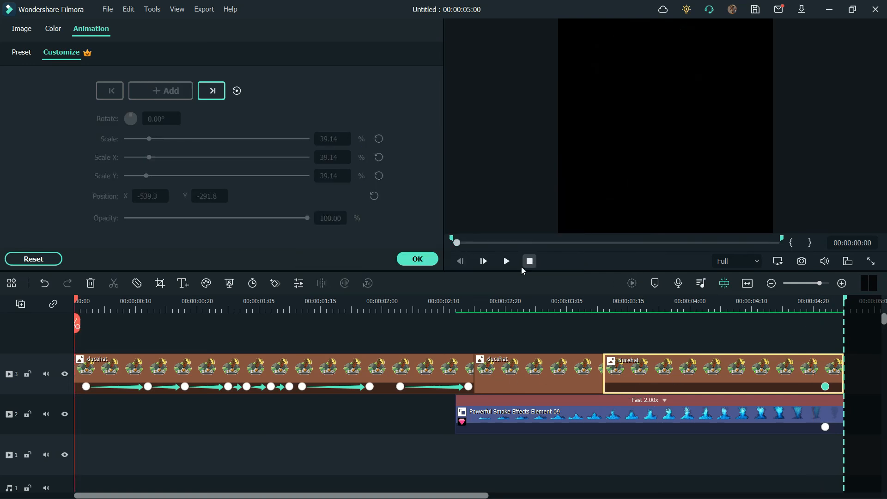
left_click_drag(833, 301, 408, 287)
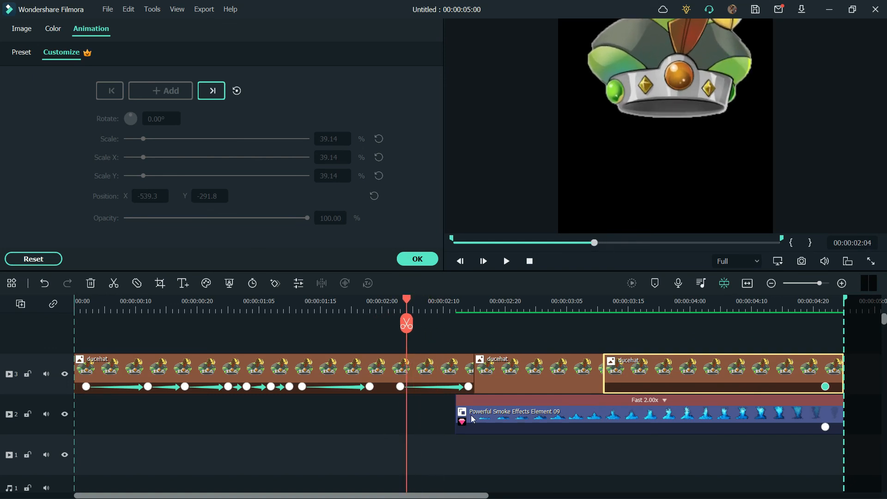
left_click_drag(664, 402, 615, 402)
- Delete the middle ducehat segment and extend the last one to the smoke clip's end at about 00:00:04:17
left_click_drag(407, 323, 474, 365)
left_click(527, 379)
key("Delete")
left_click_drag(460, 299, 787, 355)
left_click_drag(713, 368, 794, 370)
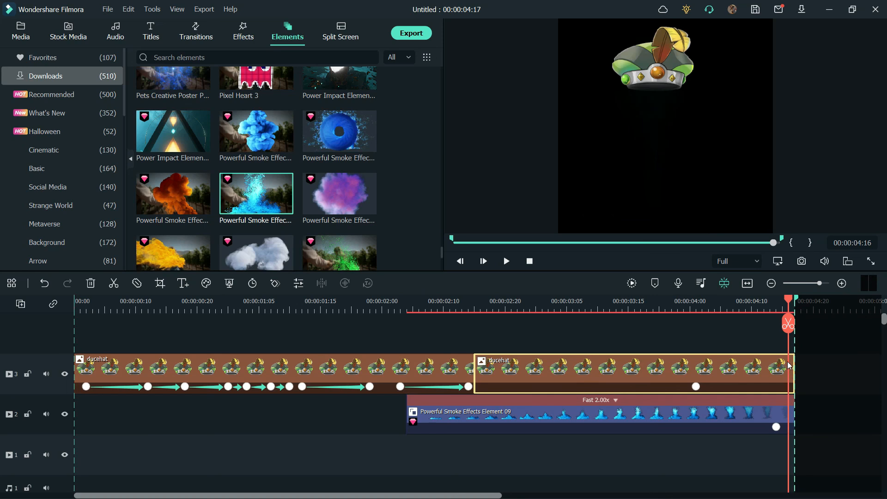
- Take a snapshot of the frame at 00:00:04:16 and set up an MP4 export named hat
left_click(803, 260)
left_click(409, 36)
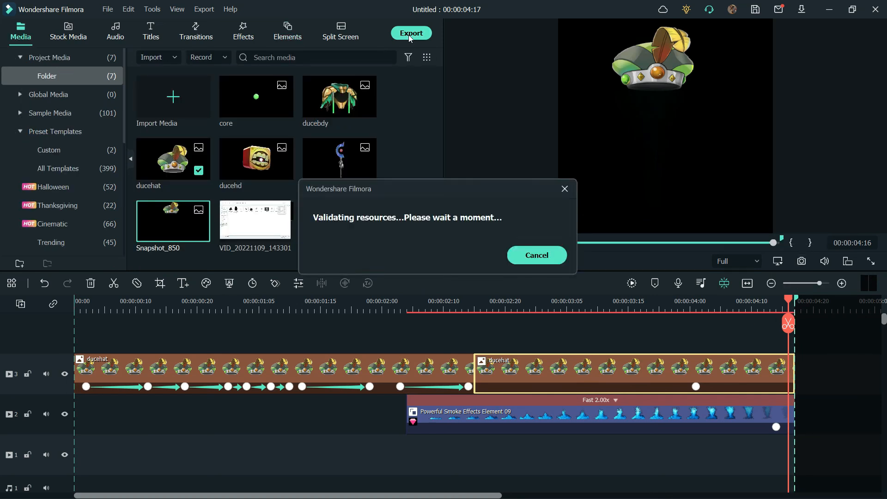
type("hat")
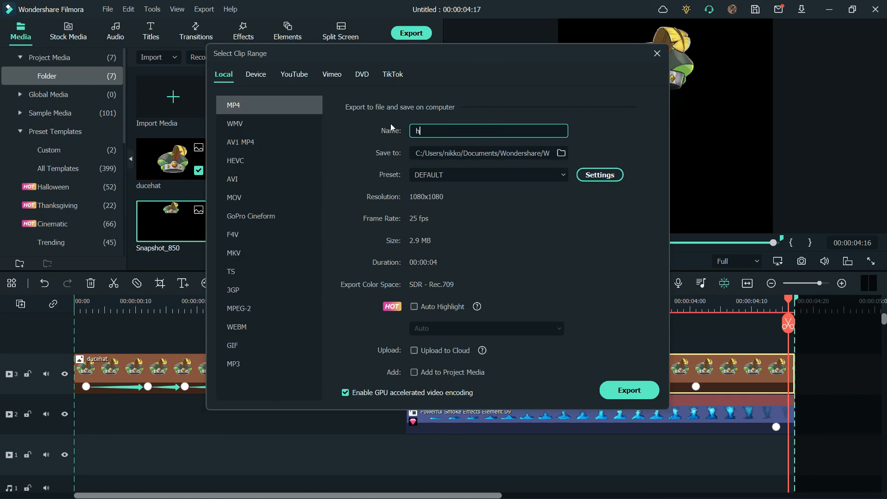
- Create a DuceCrypto folder inside VideoFiles, choose it as the save location and export the video
left_click(562, 154)
right_click(318, 139)
mouse_move(449, 286)
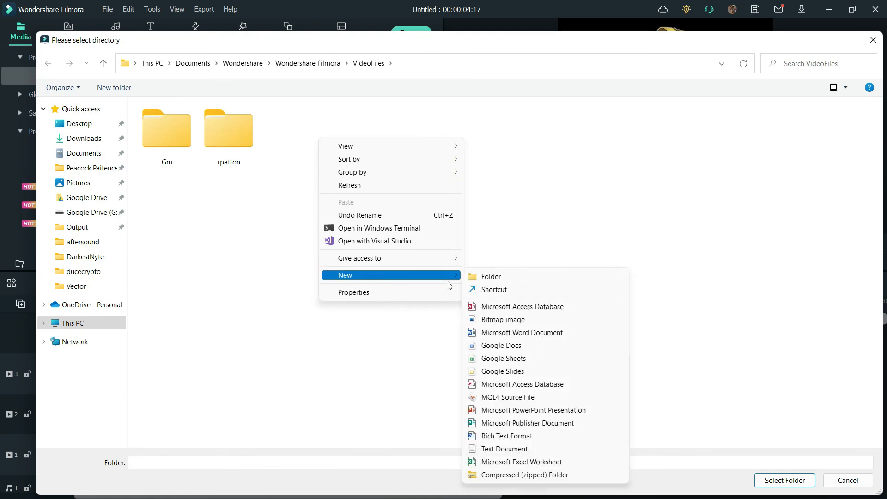
left_click(491, 276)
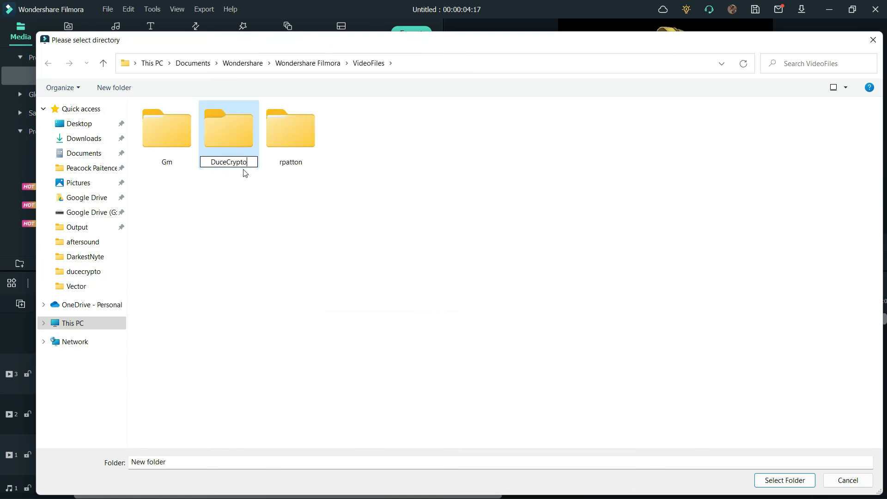
type("DuceCrypto")
key("Return")
double_click(156, 137)
left_click(770, 481)
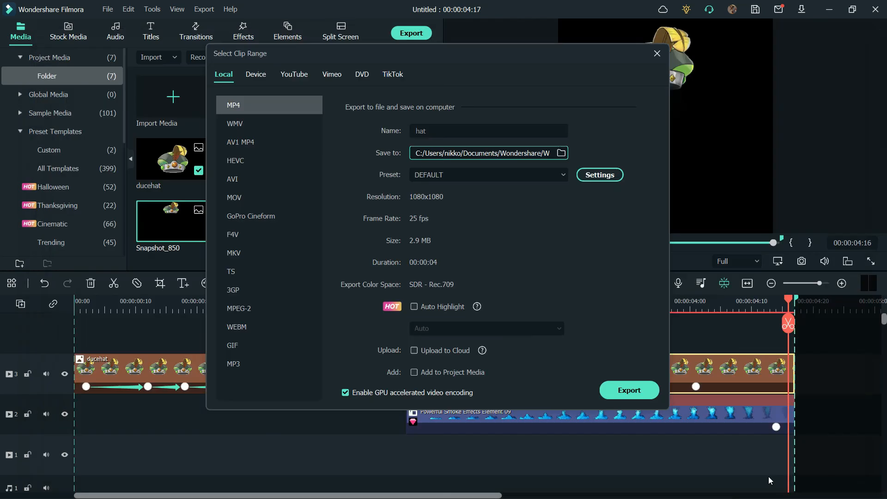
left_click(628, 390)
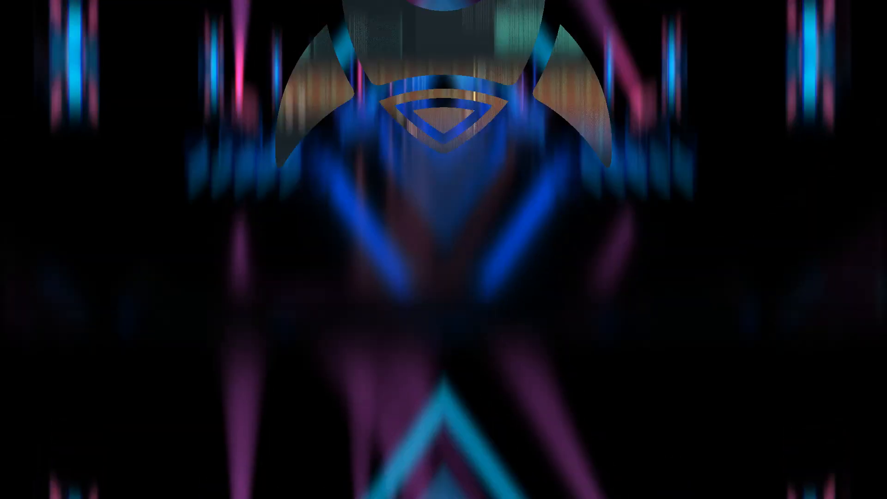